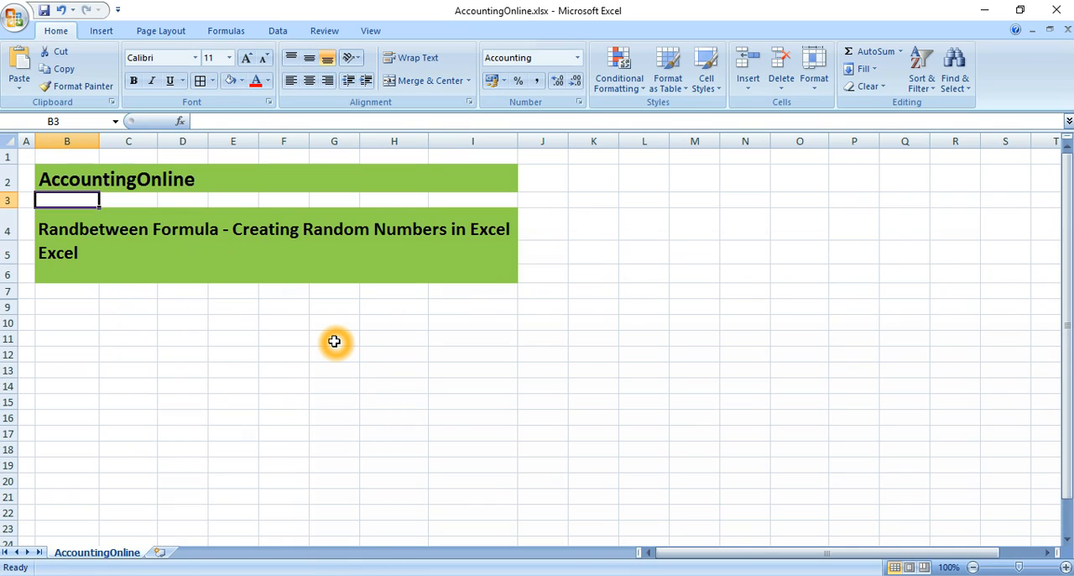
Switch to the Excel_06082017.xlsx workbook and enter 300 as the bottom value in L6.
click(445, 574)
click(528, 516)
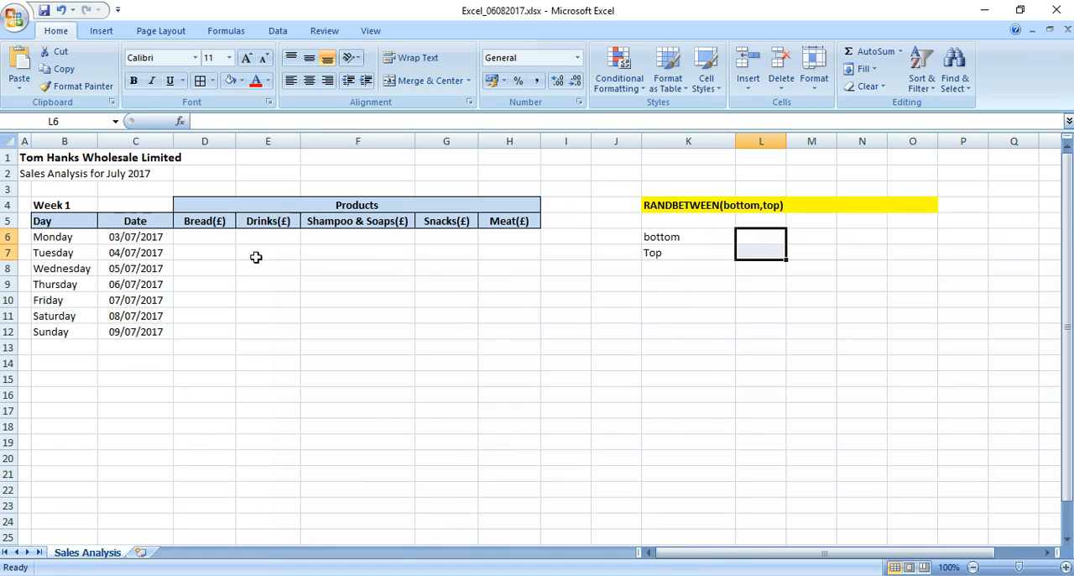
click(760, 235)
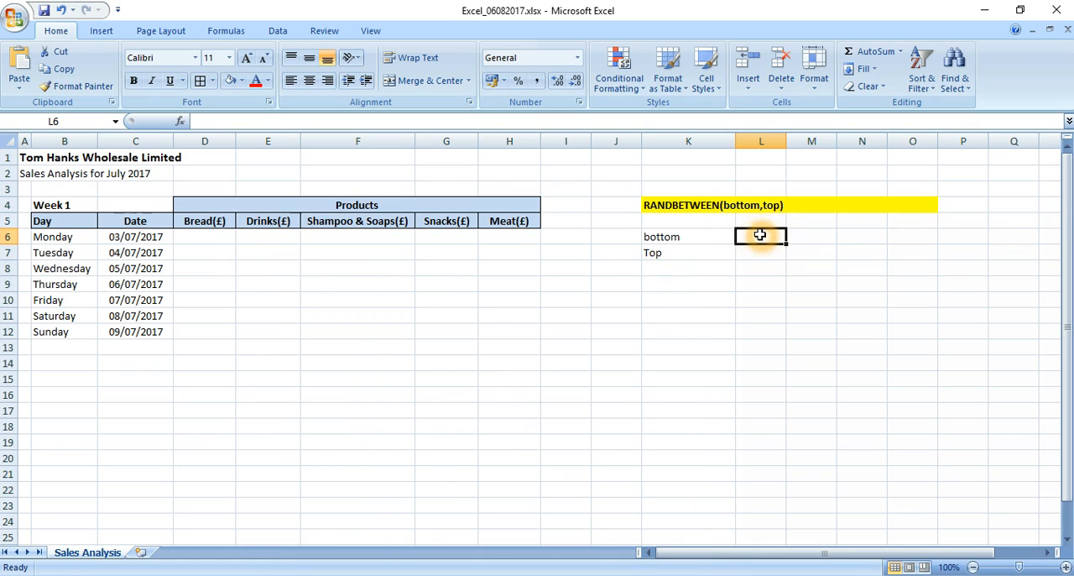
text(300)
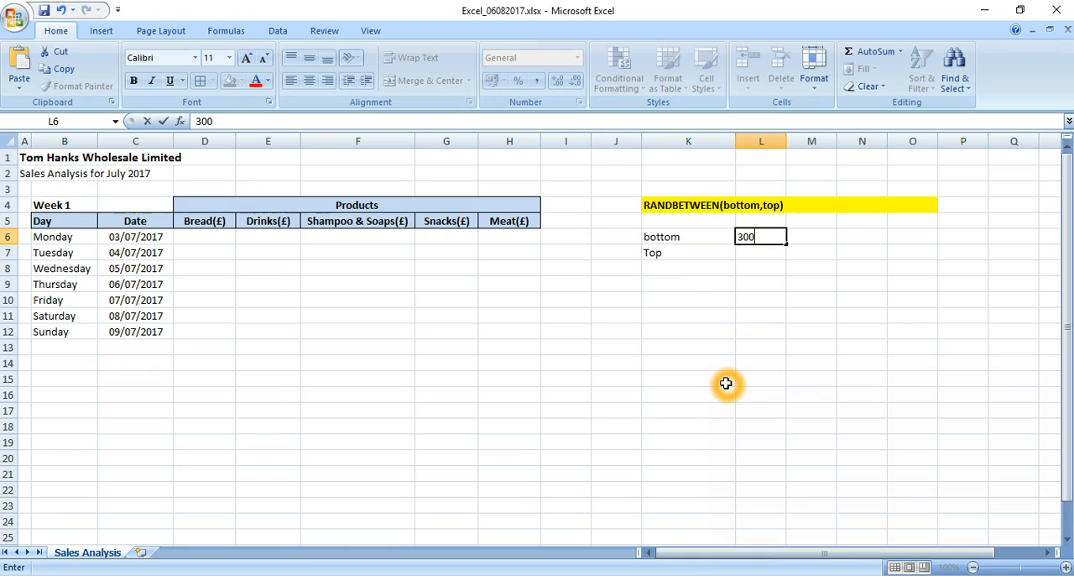
key(Return)
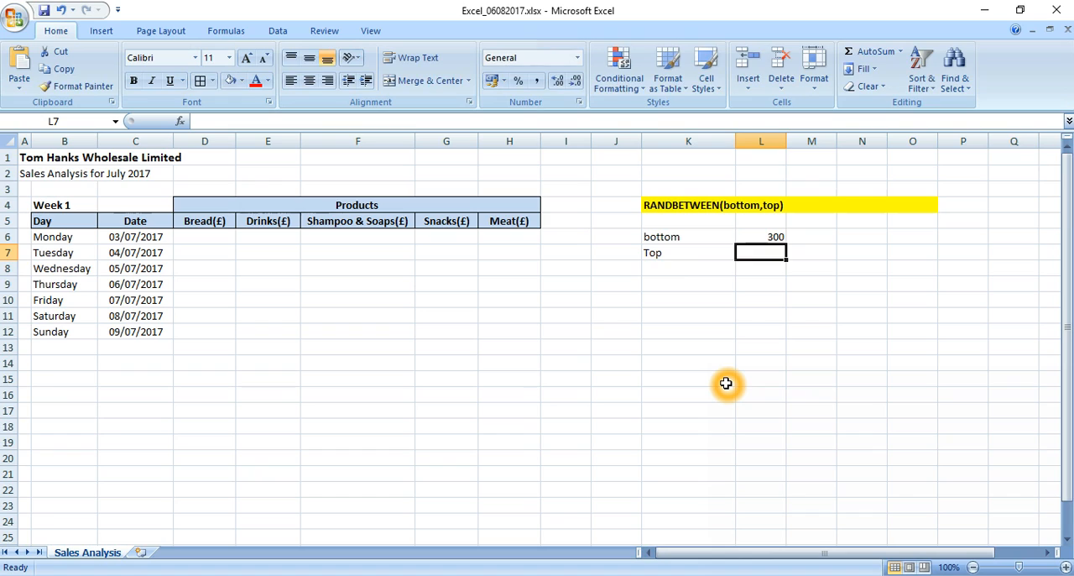
Label the bottom value "lower" in M6 and the top value "upper" in M7.
key(Up)
key(Right)
text(lower)
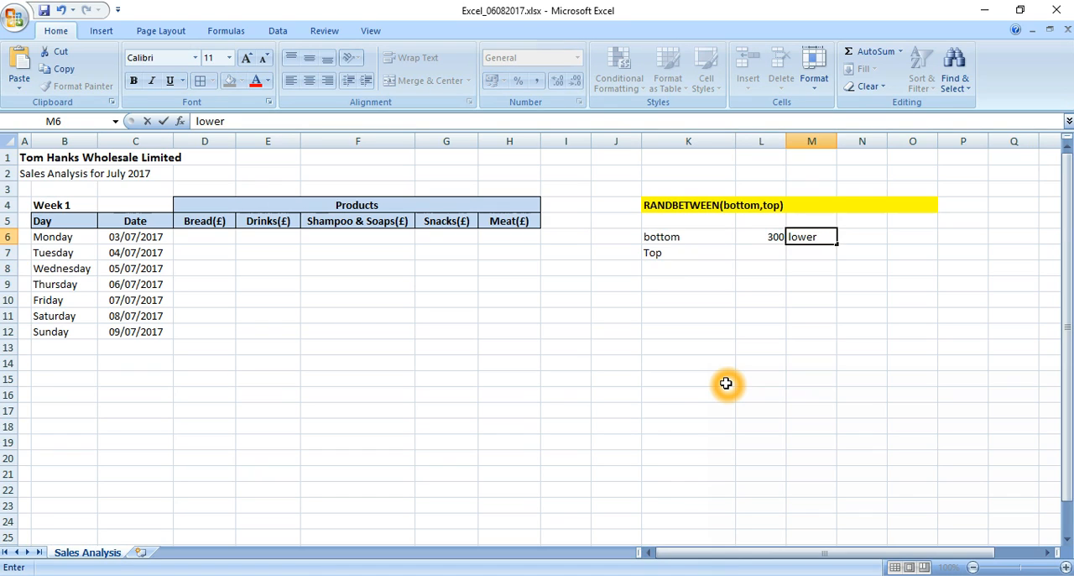
key(Return)
key(Left)
key(Right)
text(upper)
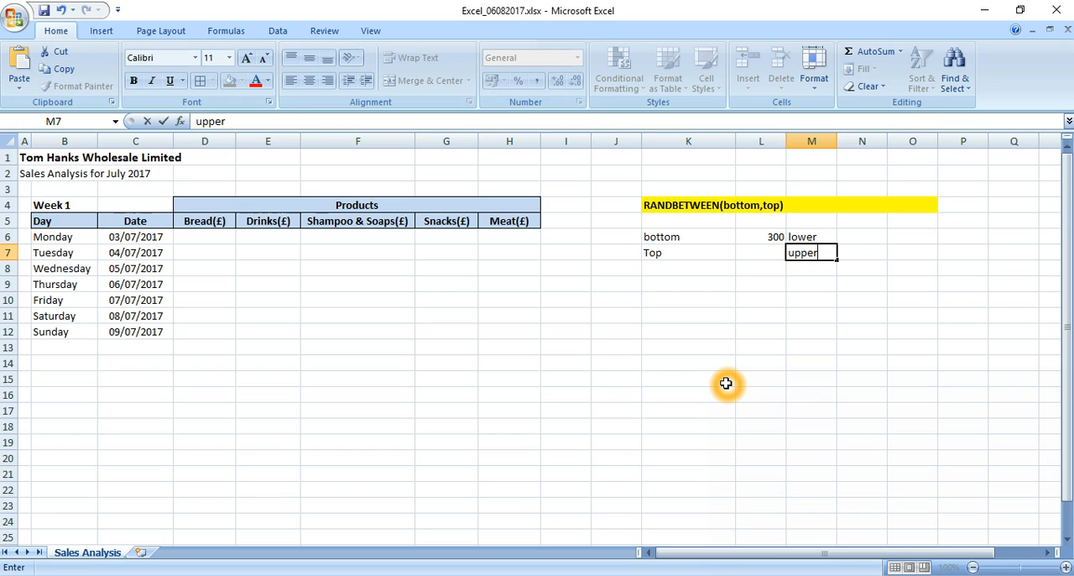
key(Return)
Enter 800 as the top value in L7, beside the "upper" label.
key(Up)
key(Left)
text(800)
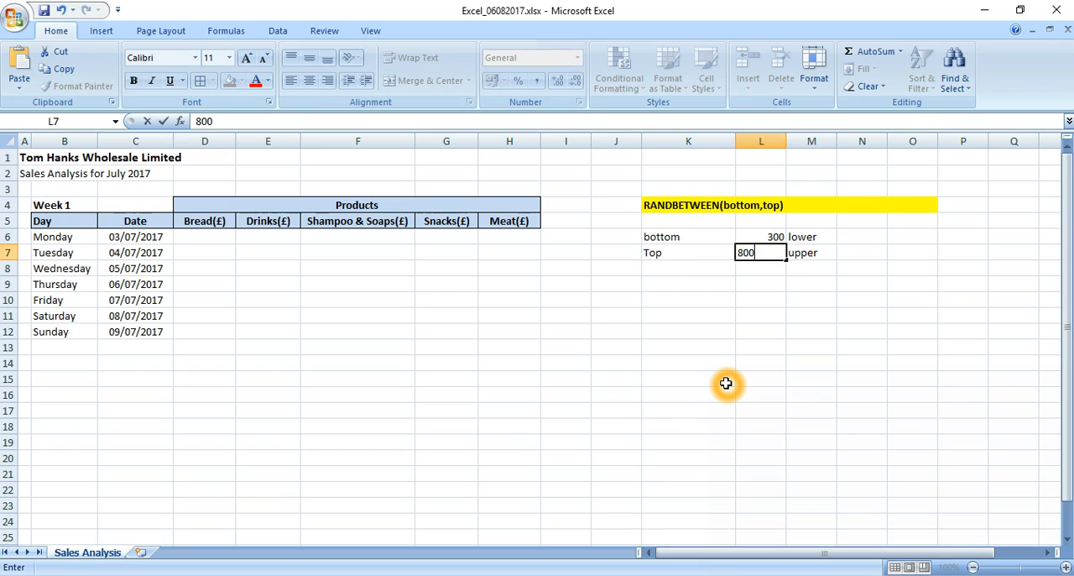
key(Return)
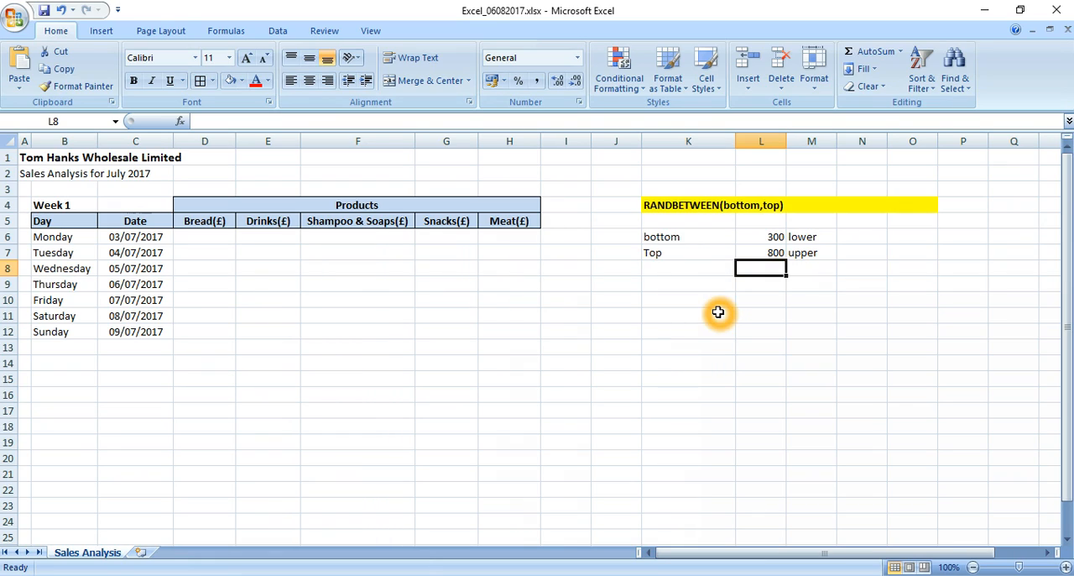
click(771, 236)
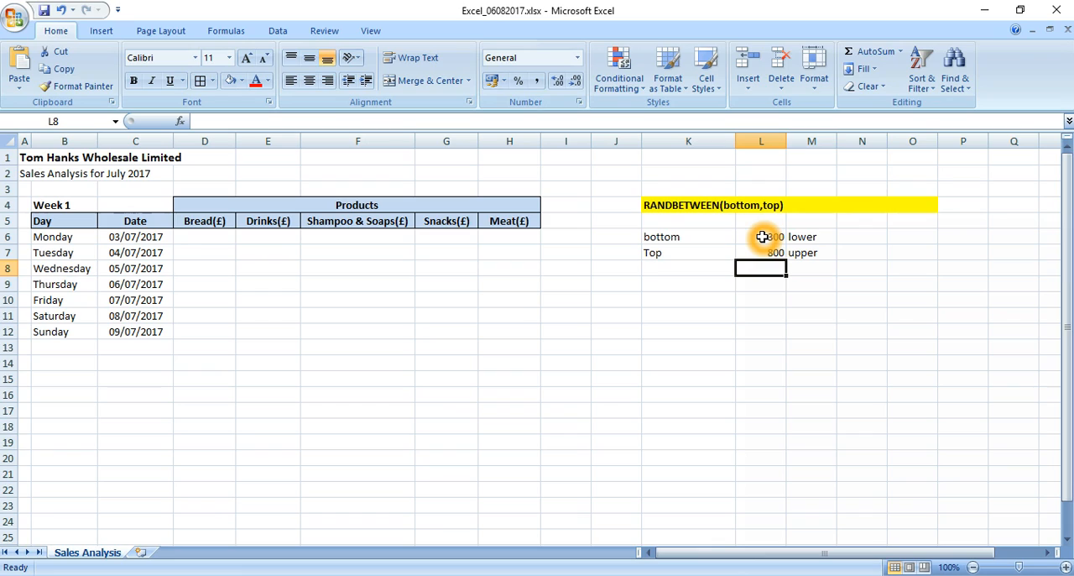
Enter a lone equals sign in D6 and a lone plus sign in D7, and clear both cells.
click(209, 238)
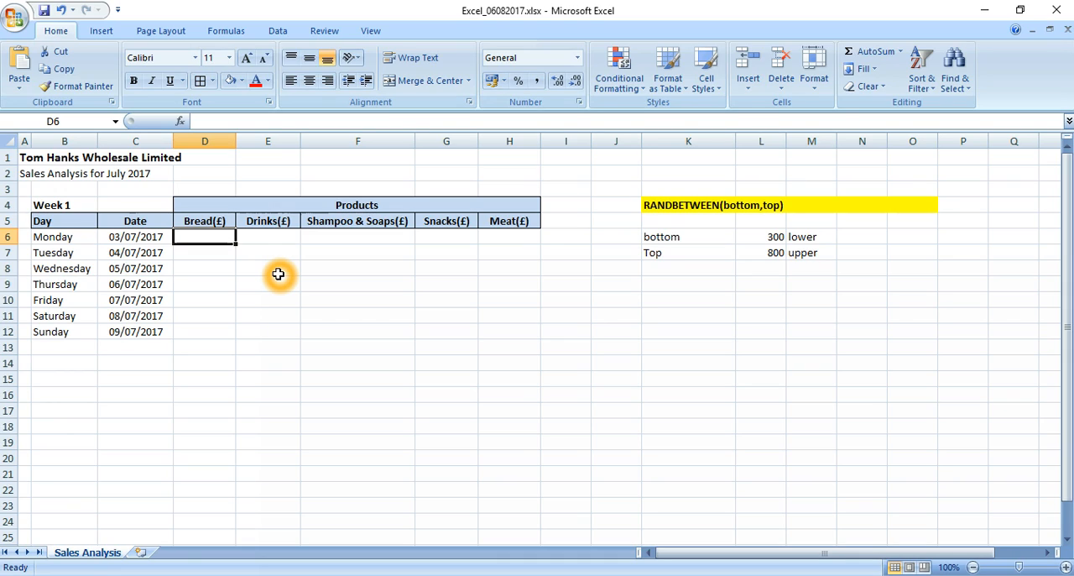
text(=)
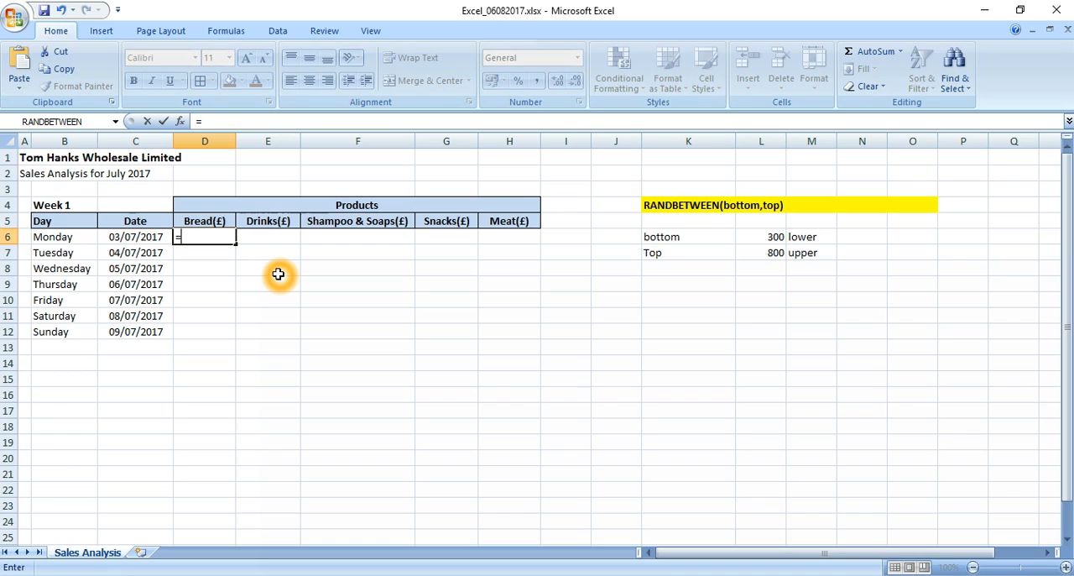
key(Return)
text(+)
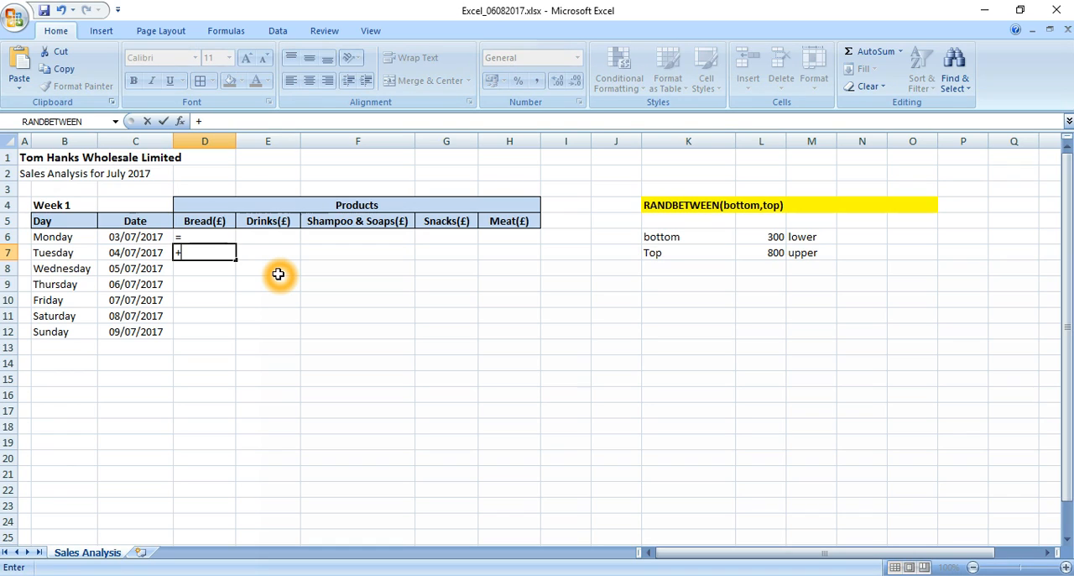
key(Return)
key(Up)
key(Up)
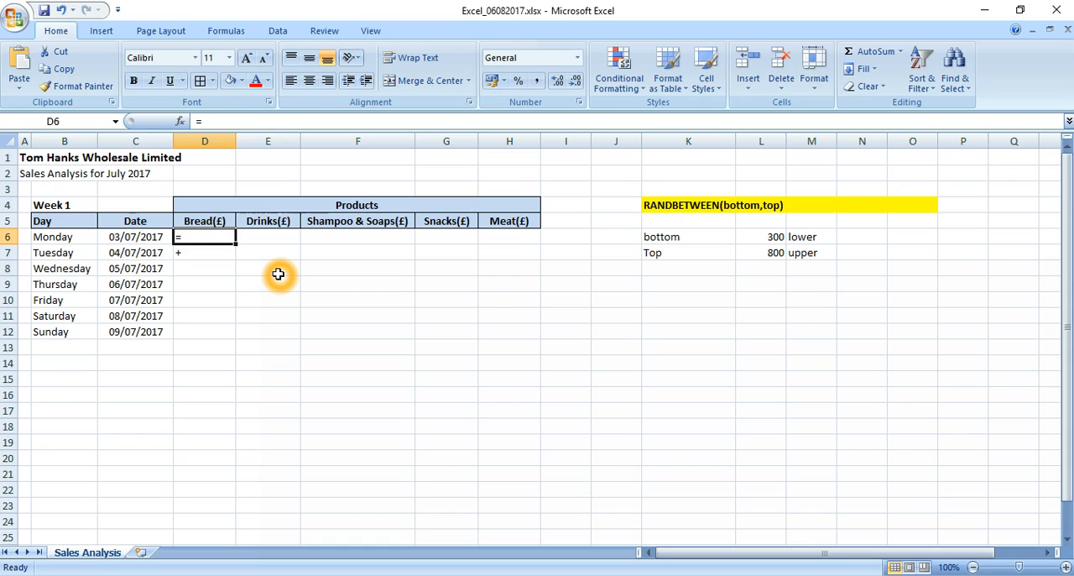
key(shift+Down)
key(Delete)
Enter a lone plus sign in Monday's Bread cell, D6.
key(Right)
key(Left)
text(+)
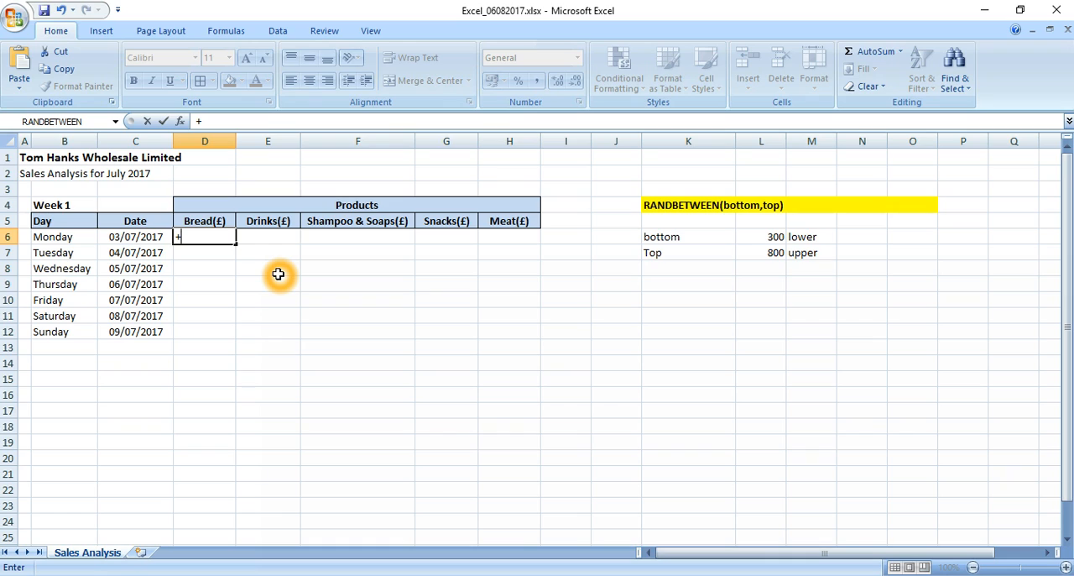
key(Return)
key(Up)
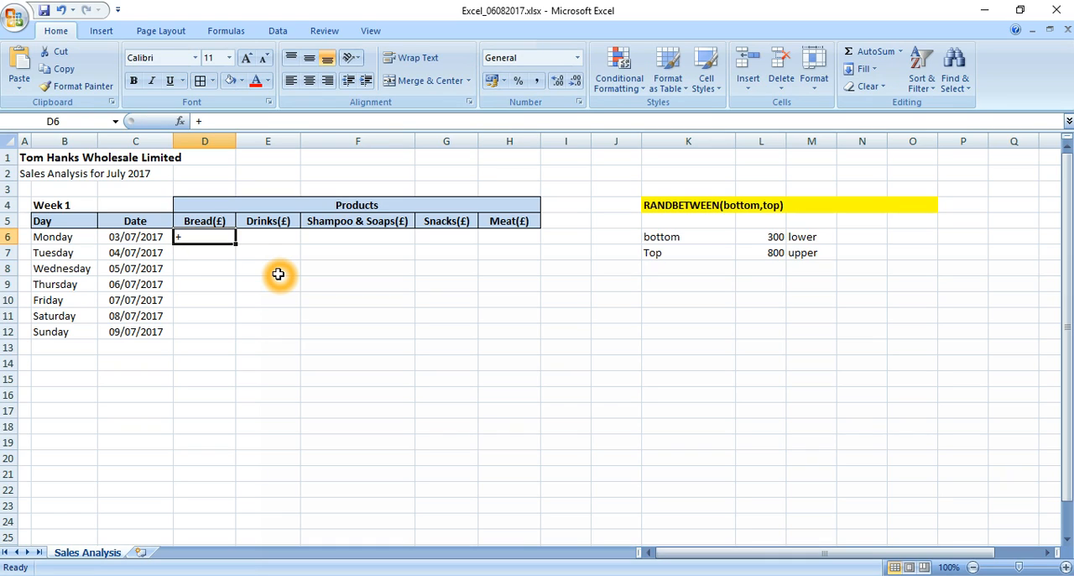
Enter the formula +RANDBETWEEN(300,800) in D6 for Monday's Bread sales.
text(+)
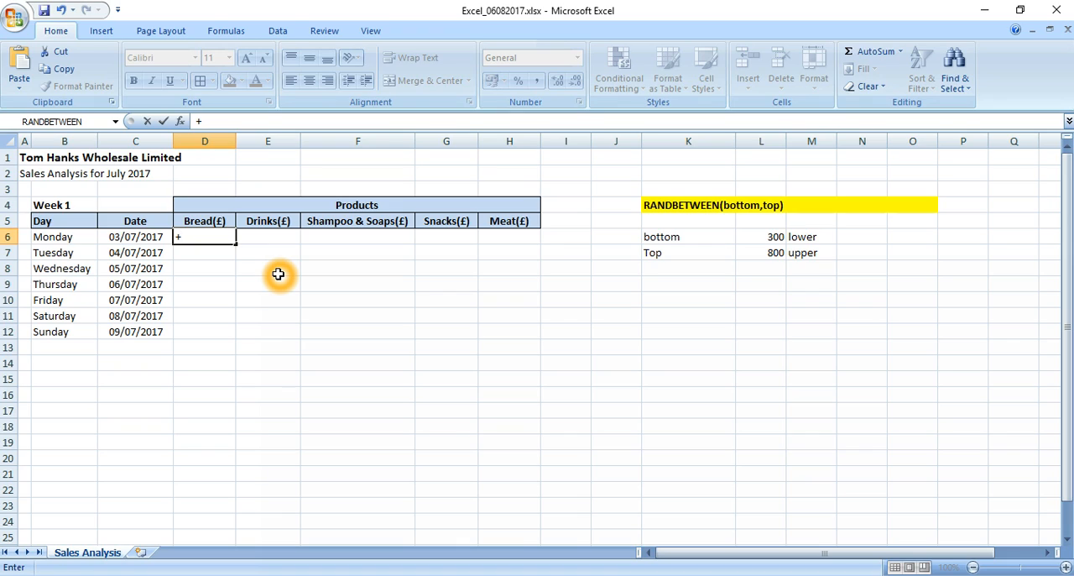
text(ran)
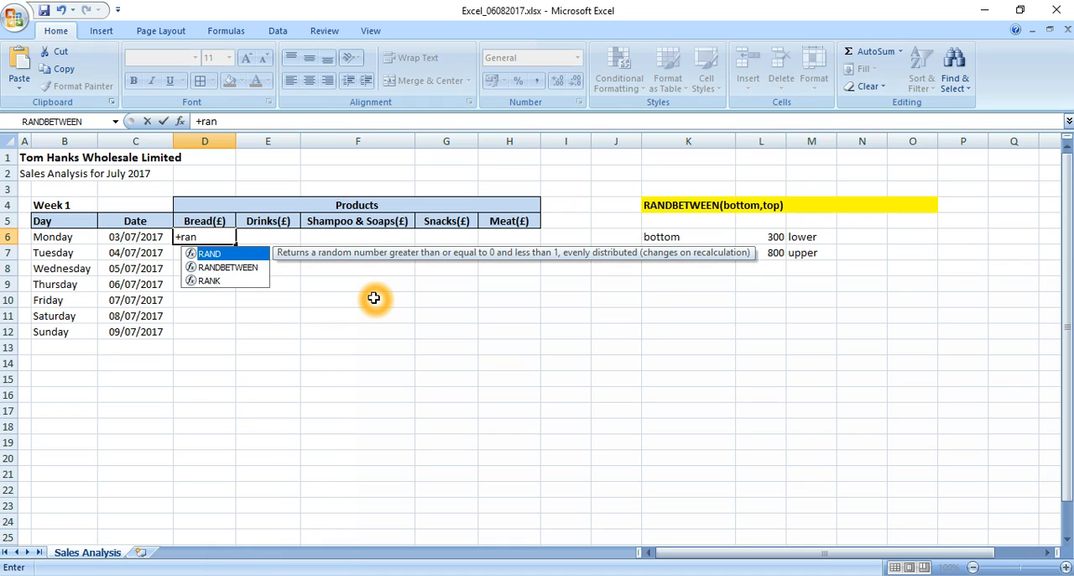
key(Down)
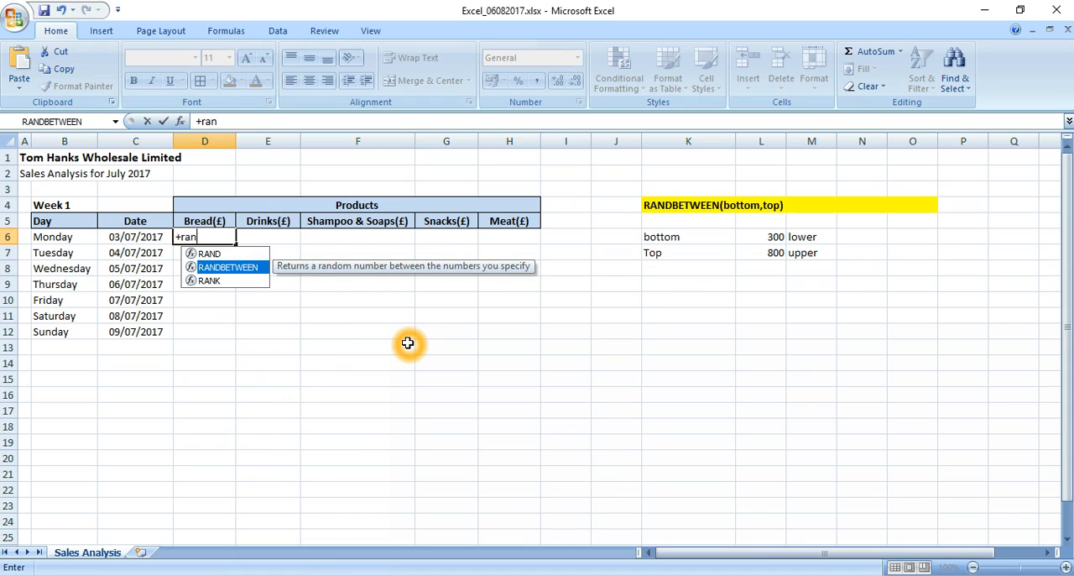
key(Tab)
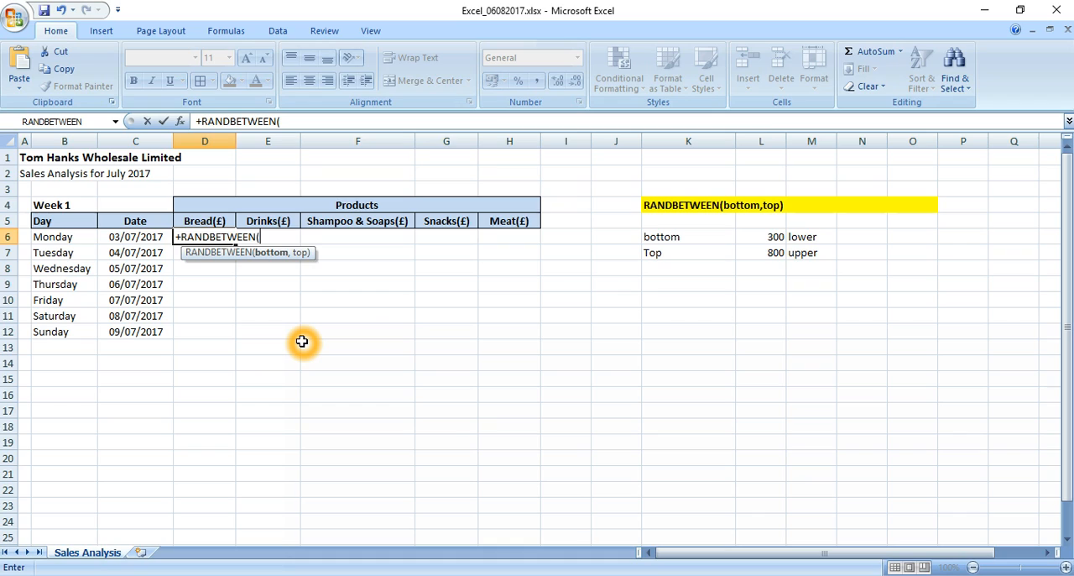
click(276, 256)
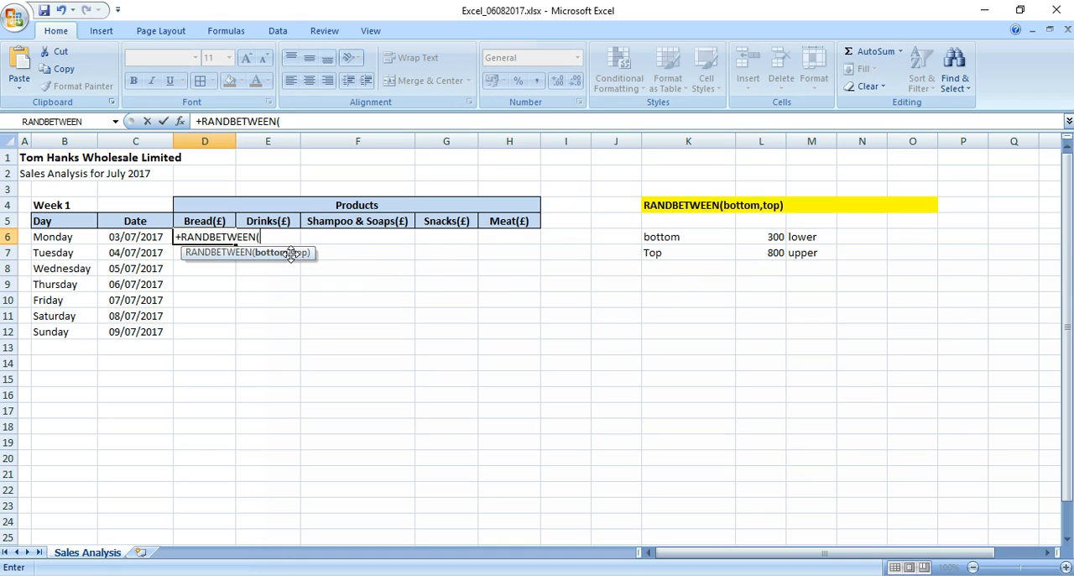
click(297, 255)
text(300)
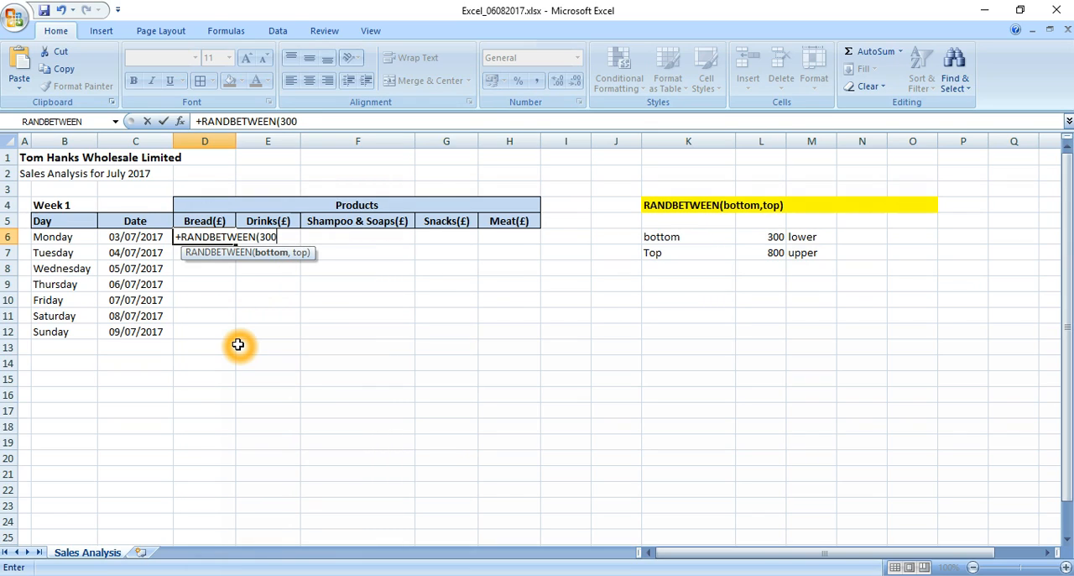
text(,800)
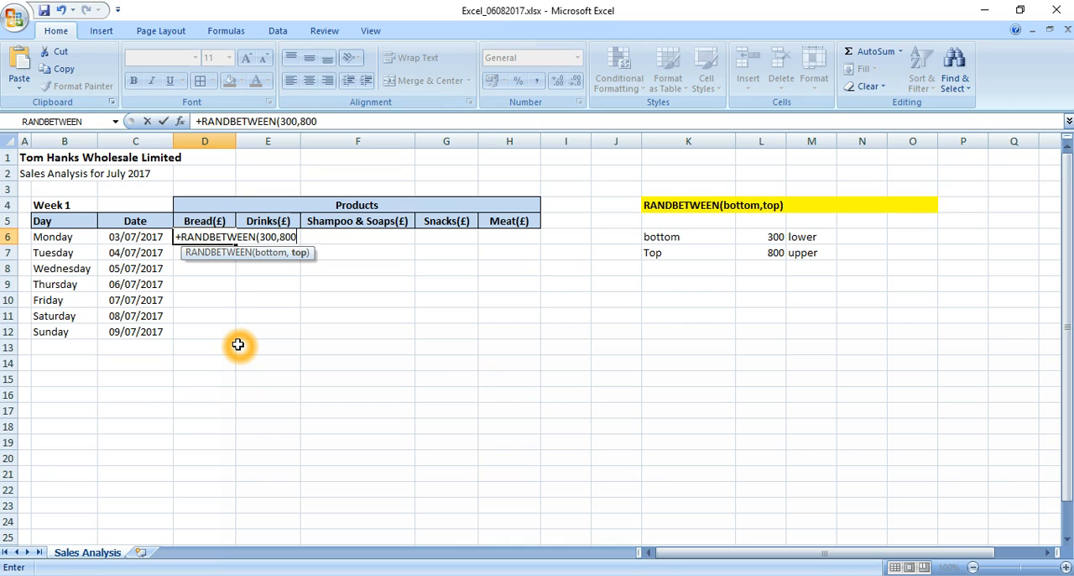
text())
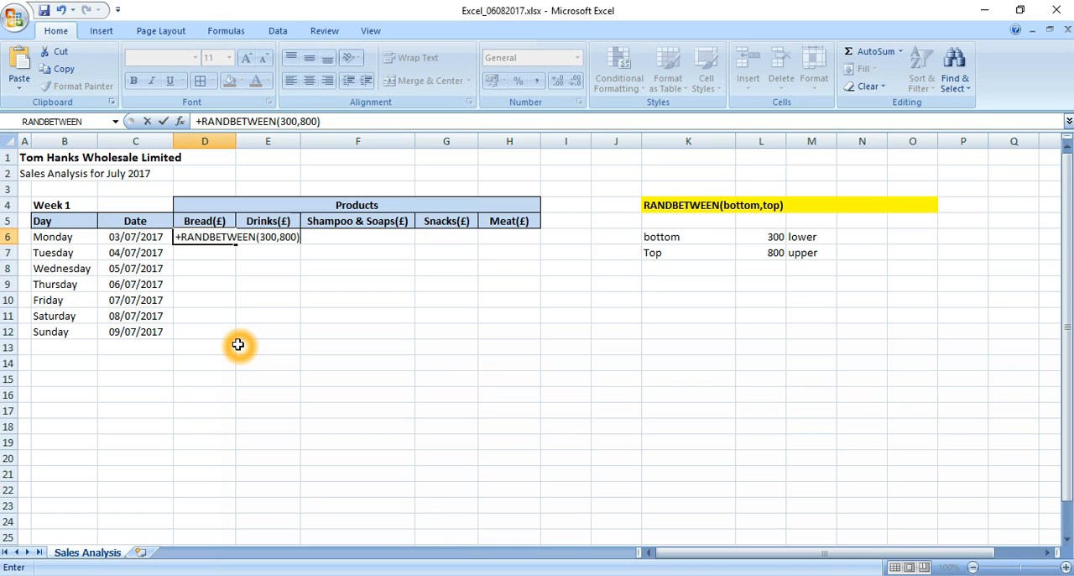
key(Return)
Copy the RANDBETWEEN formula from D6 into E6:H12, covering Drinks through Meat for Monday to Sunday.
key(Up)
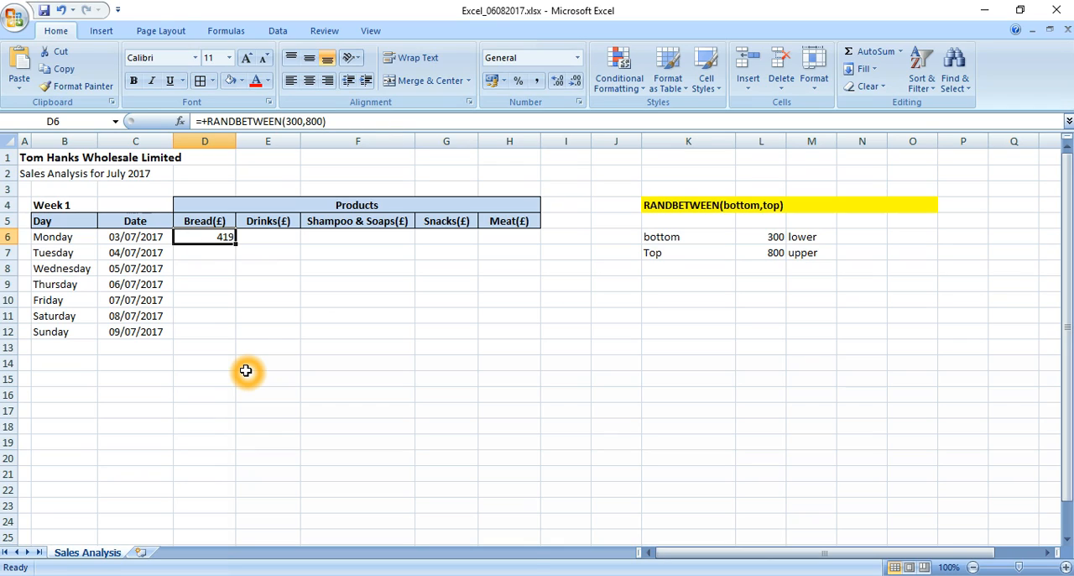
key(ctrl+c)
key(Right)
key(shift+Right)
key(shift+Right)
key(shift+Right)
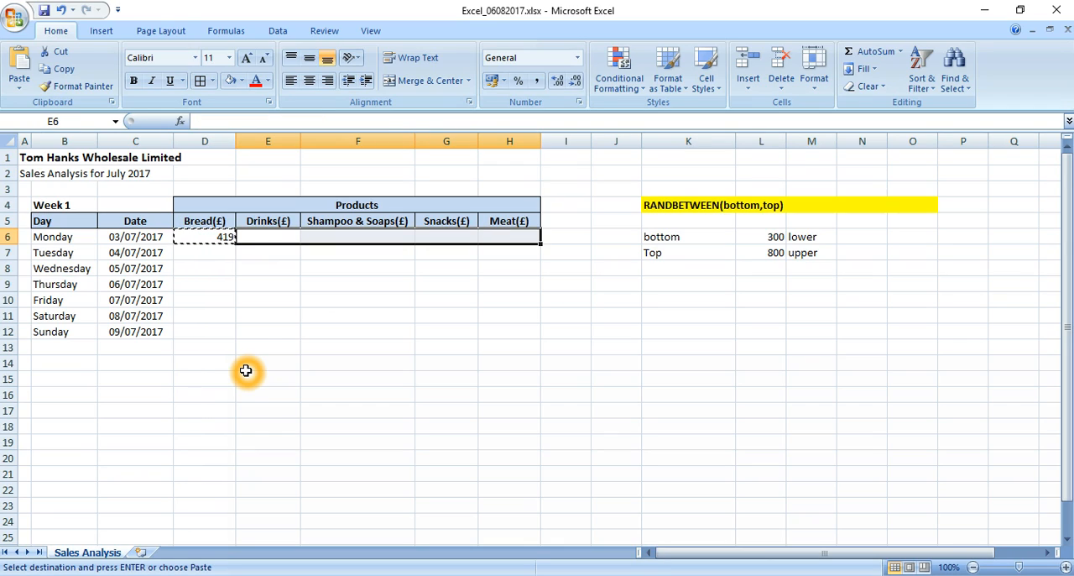
key(shift+Down)
key(shift+Down)
key(shift+Down)
key(shift+Down)
key(shift+Down)
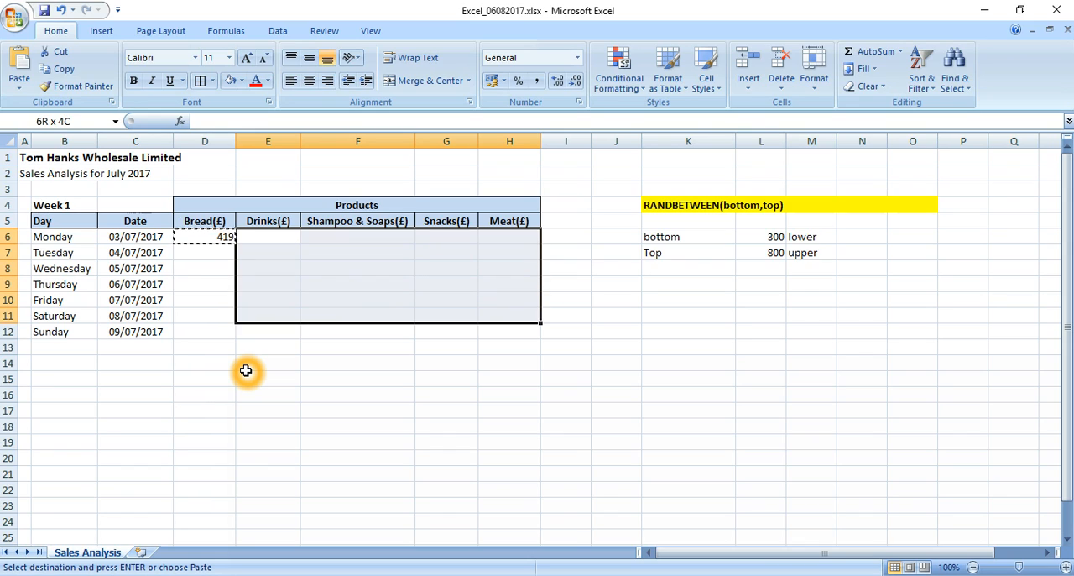
key(shift+Down)
key(Return)
Copy the RANDBETWEEN formula from D6 down the Bread column into D7:D12.
key(Left)
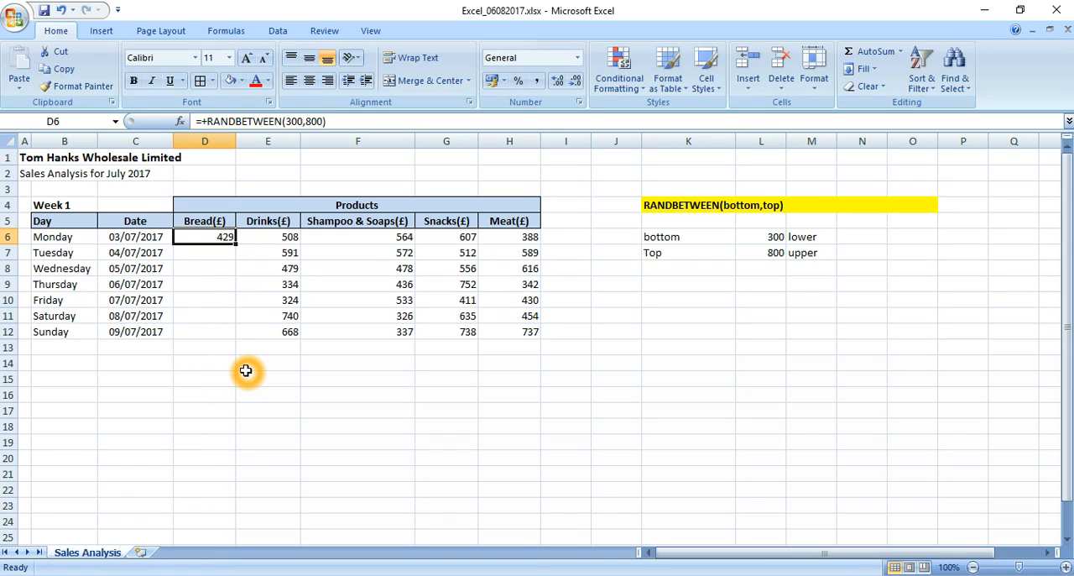
key(ctrl+c)
key(Down)
key(shift+Down)
key(shift+Down)
key(shift+Down)
key(shift+Down)
key(shift+Down)
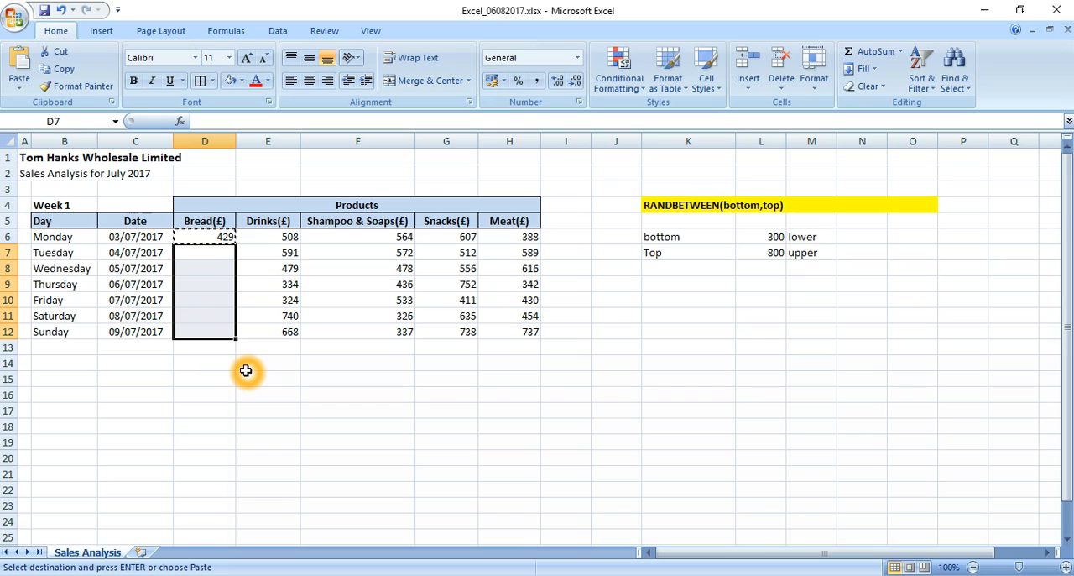
key(Return)
Check the formulas behind the filled sales figures, including E6, F6 and Sunday's Bread cell D12.
key(Up)
key(Right)
key(Right)
key(Left)
key(Right)
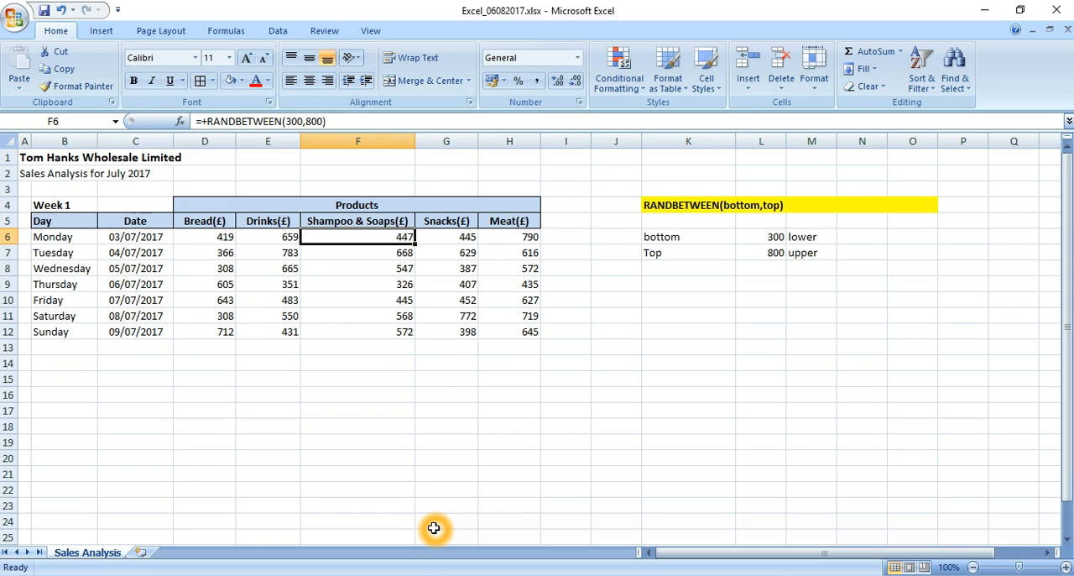
click(214, 376)
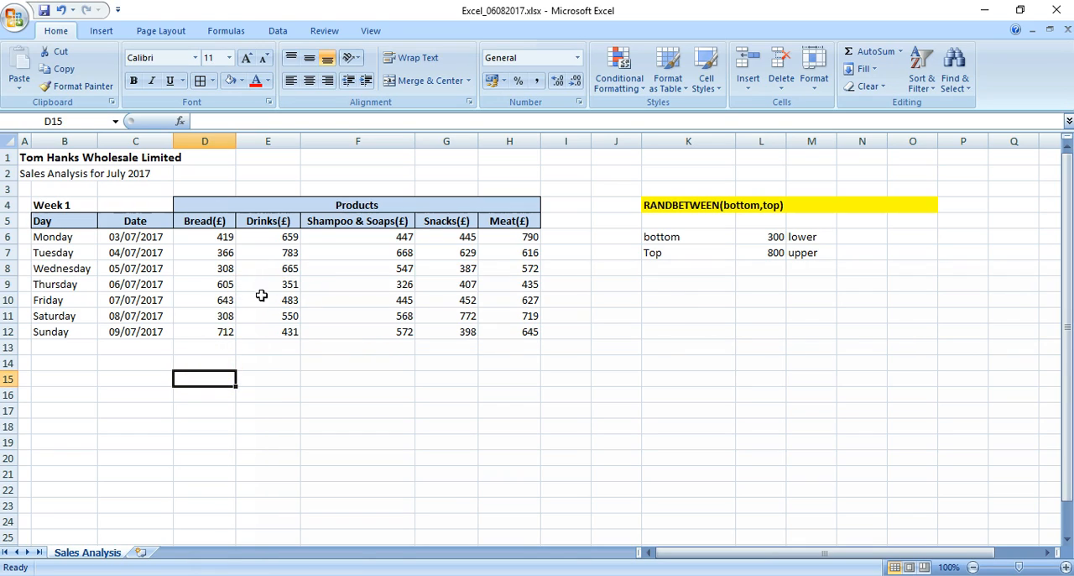
click(214, 339)
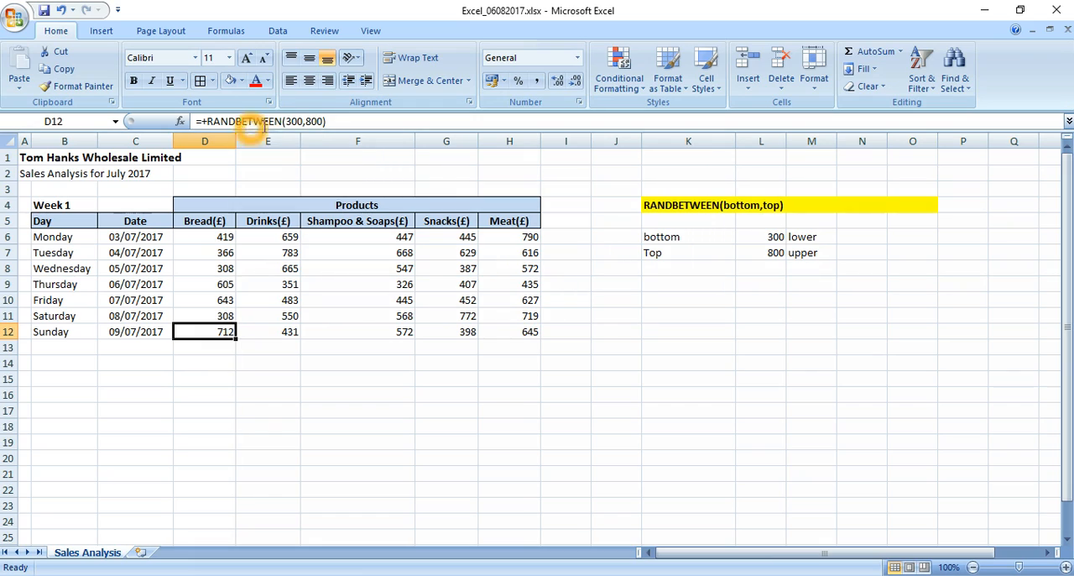
click(307, 122)
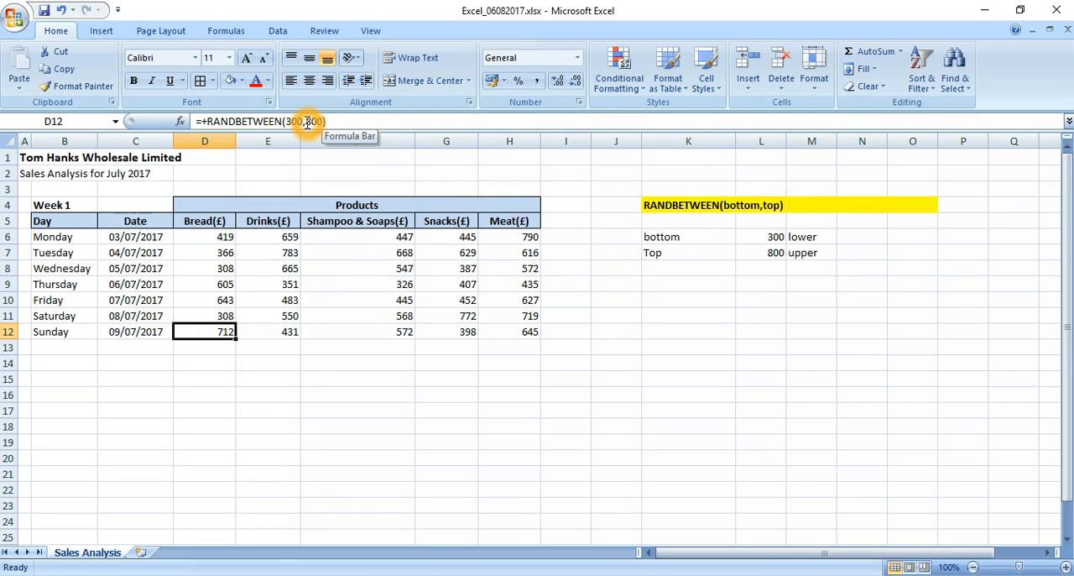
Enter 123 in D14 below the sales table to trigger a recalculation of the random numbers.
click(206, 366)
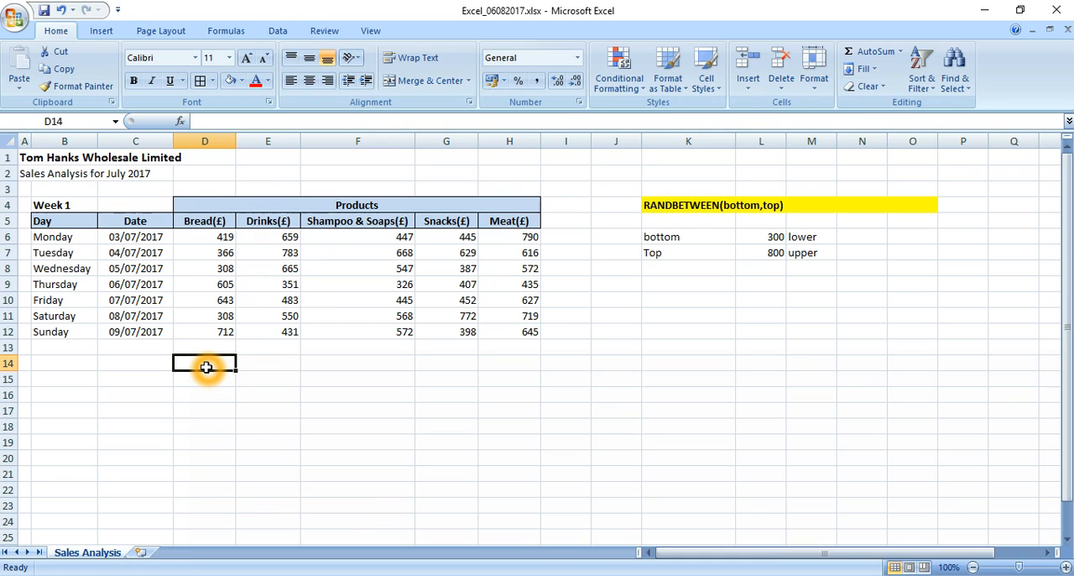
text(123)
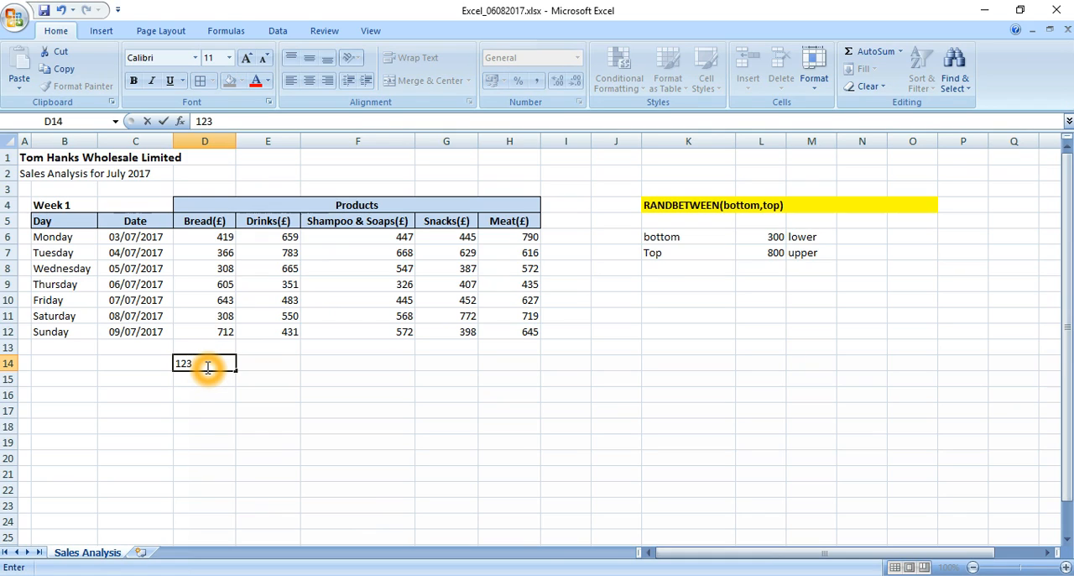
key(Return)
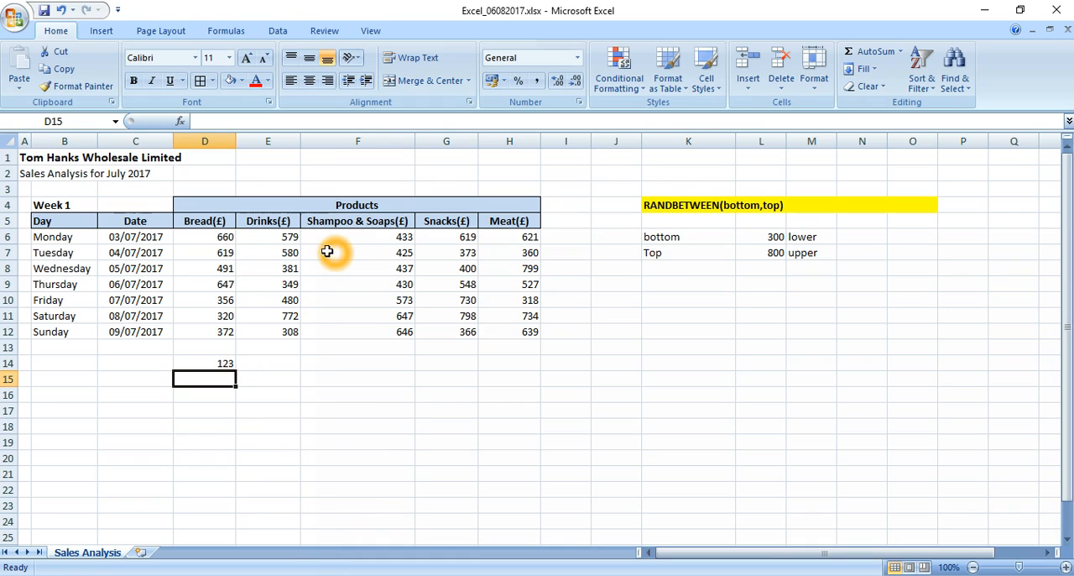
Enter the note "Change the formula into values" in D16 below the sales table.
click(221, 240)
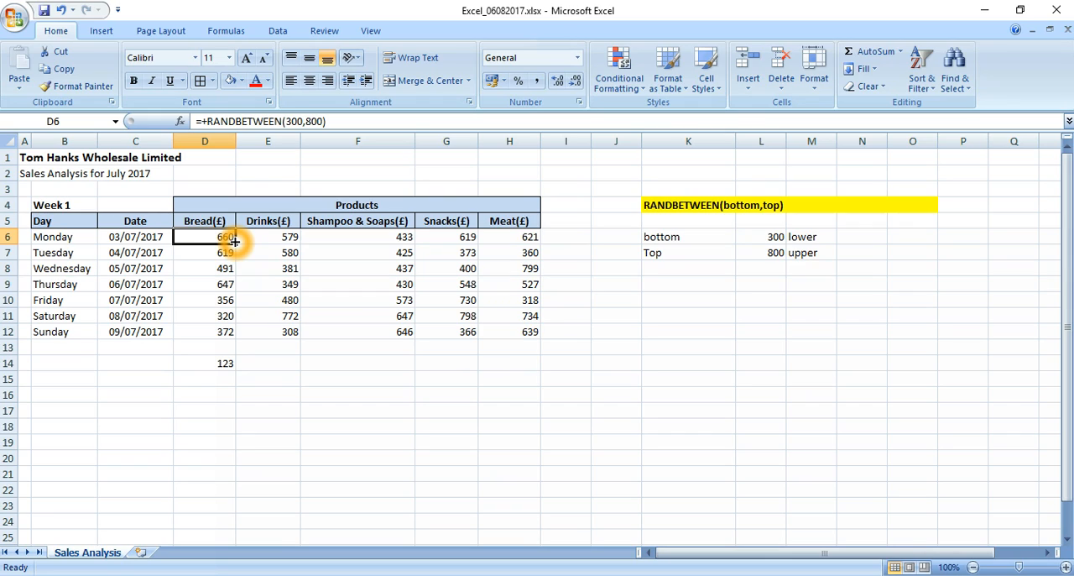
key(Down)
key(Down)
key(Down)
key(Down)
key(Down)
key(Down)
key(Down)
key(Down)
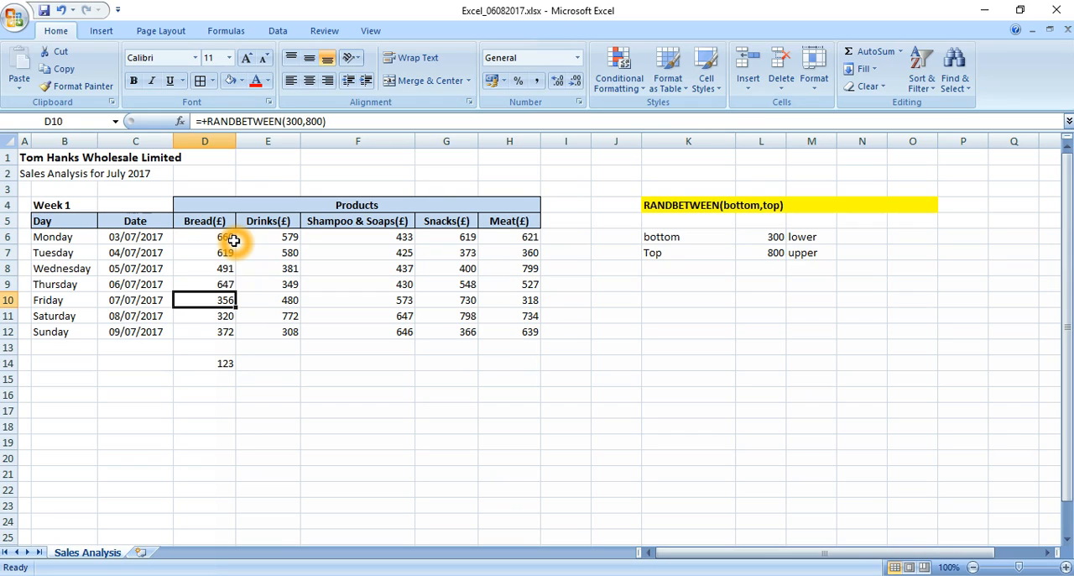
key(Down)
key(Down)
text(Ch)
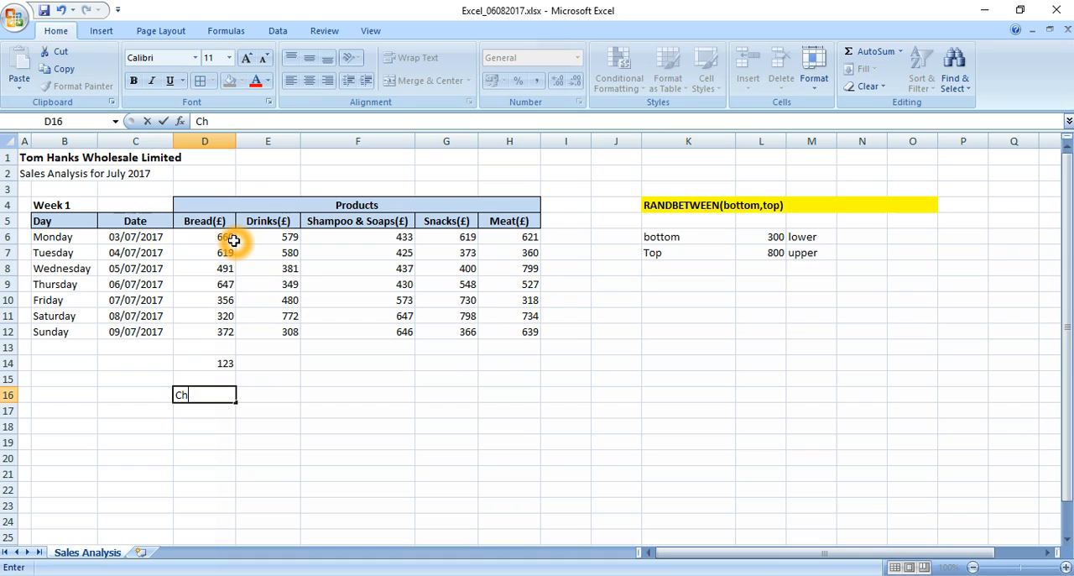
text(ange the f)
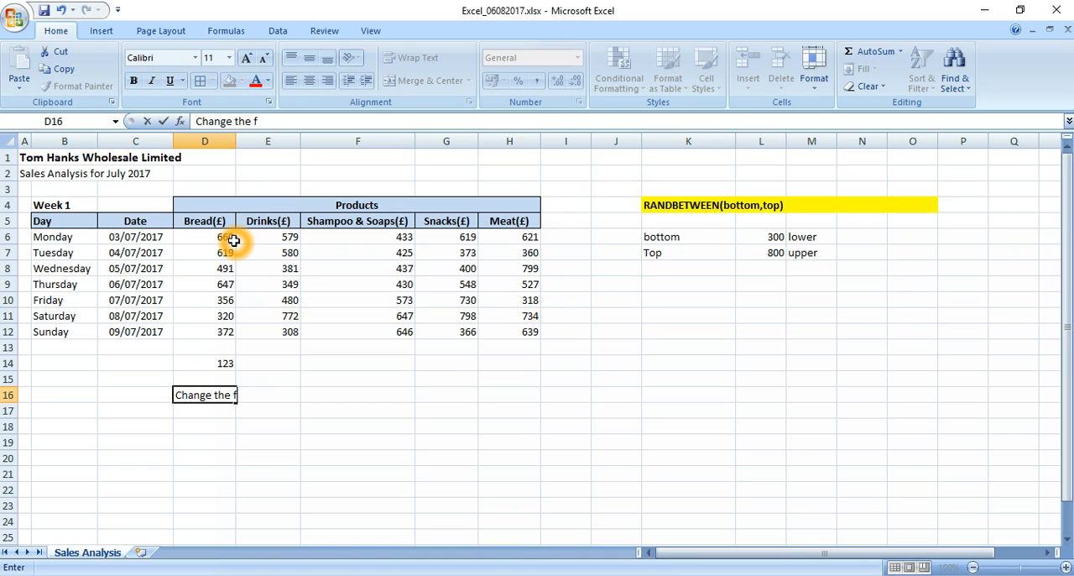
text(ormula in)
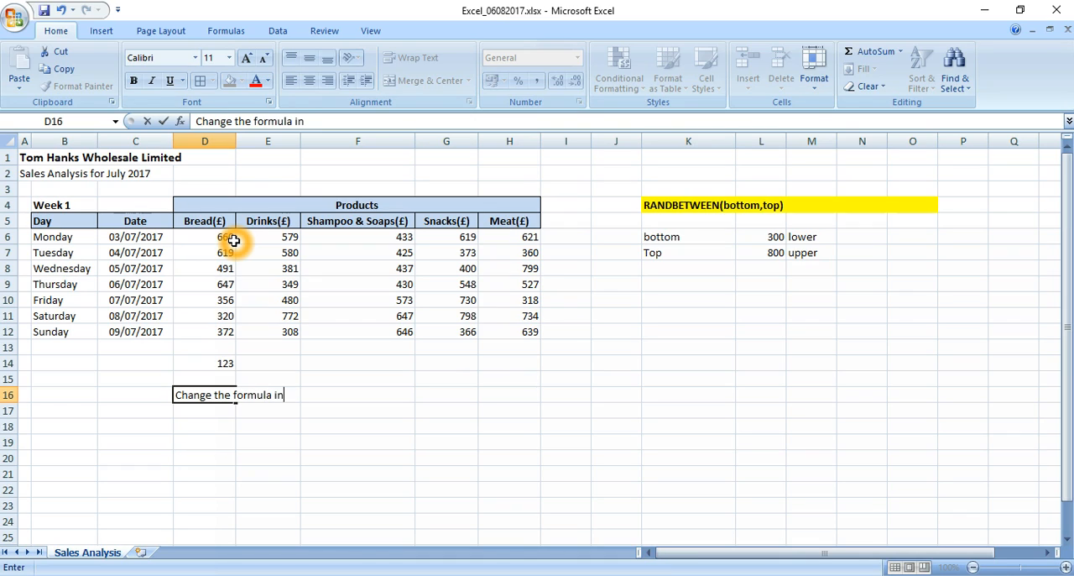
text(to values)
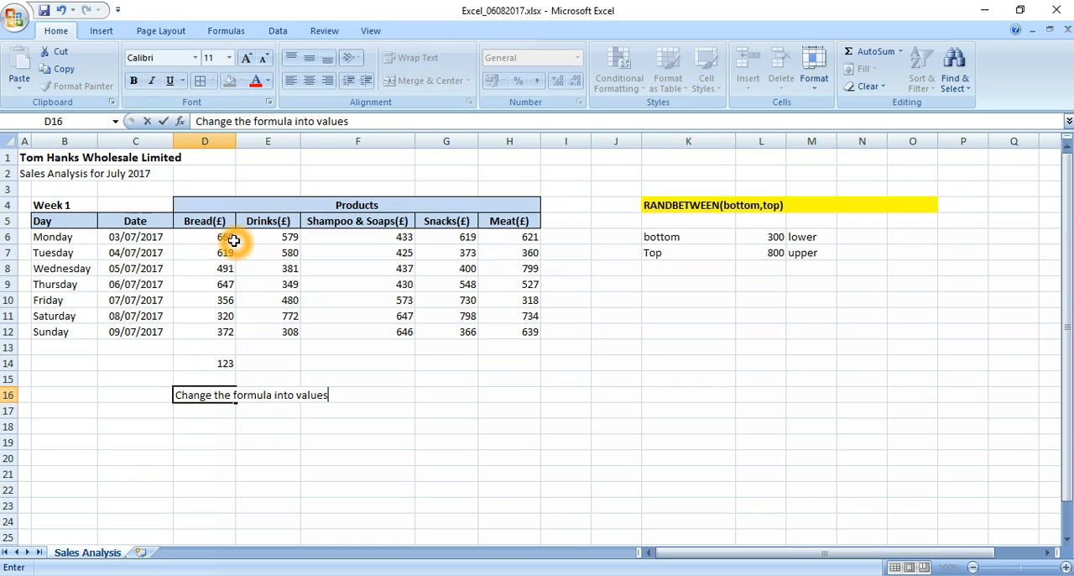
key(Return)
Clear the test number from D14 below the Bread column.
key(Up)
key(Up)
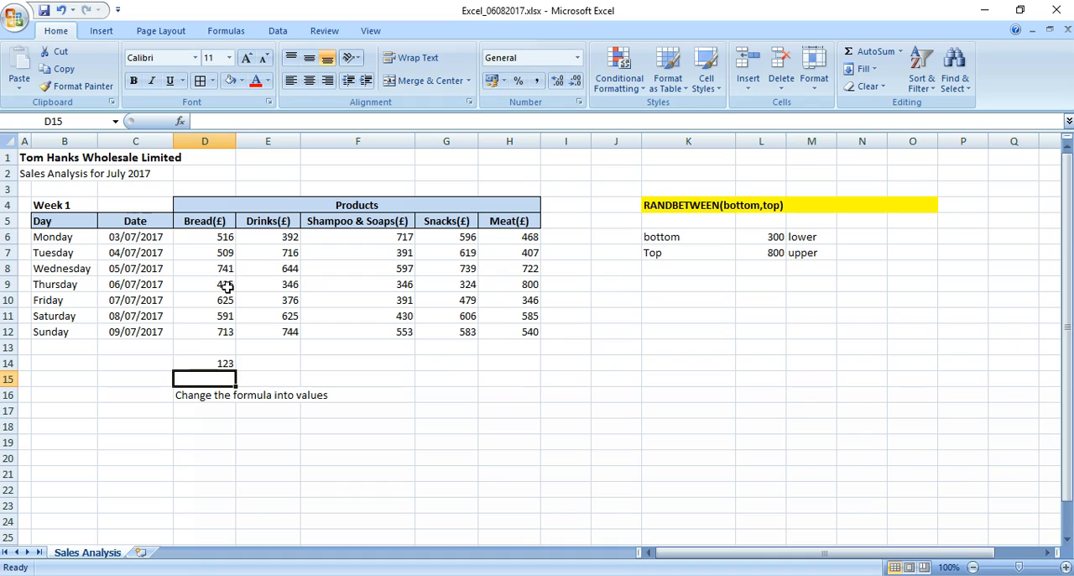
click(209, 362)
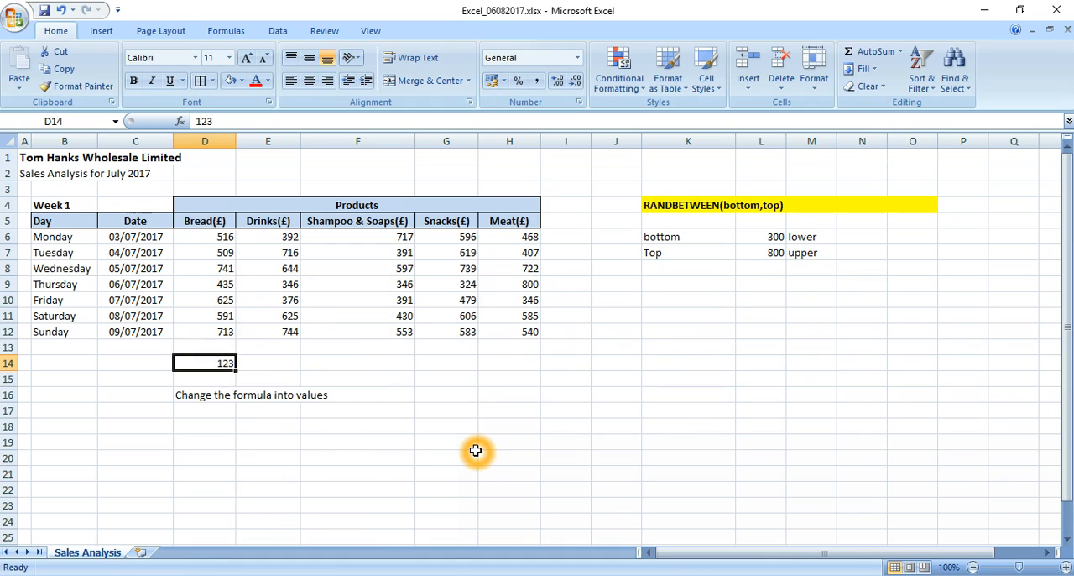
key(Delete)
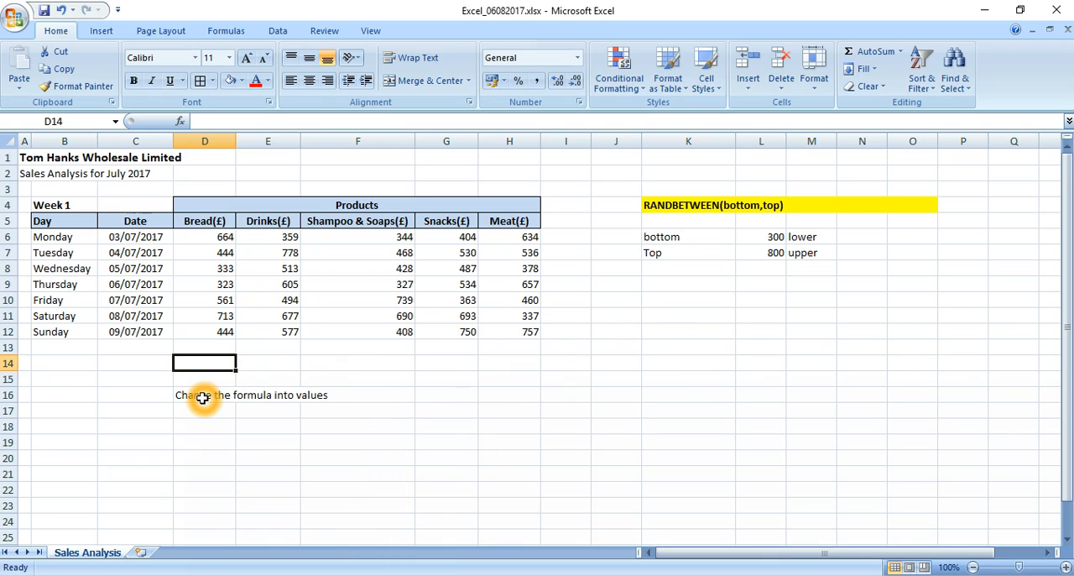
Copy the RANDBETWEEN sales figures in D6:H12, covering Bread through Meat for Monday to Sunday.
click(211, 317)
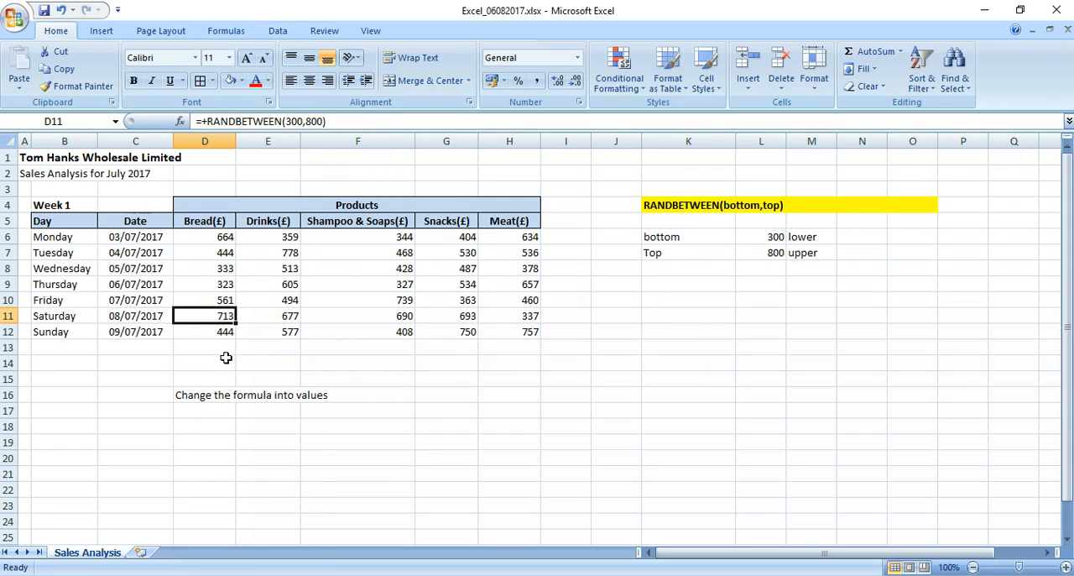
click(214, 240)
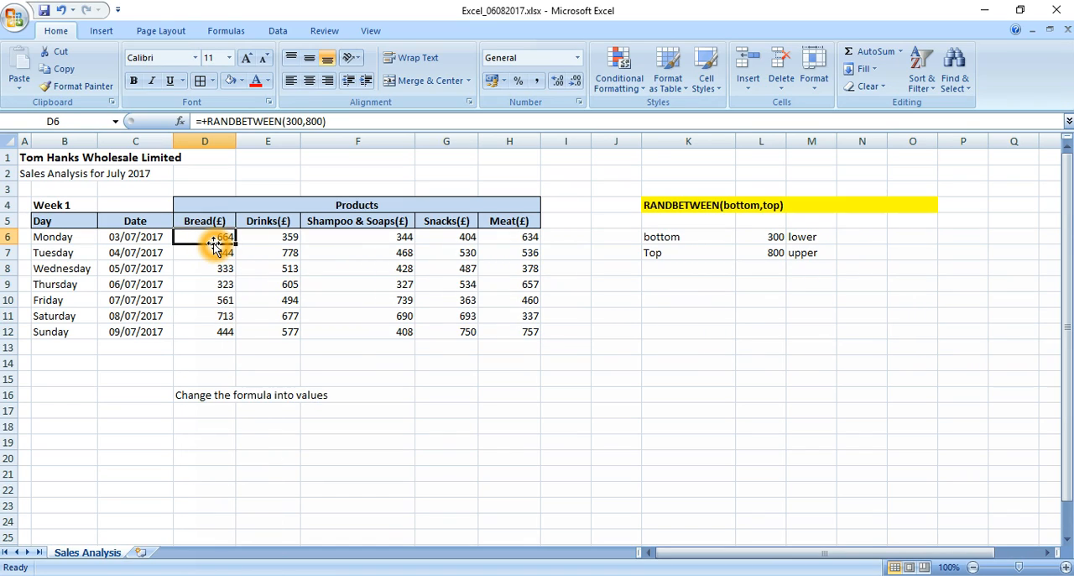
key(shift+Right)
key(shift+Right)
key(shift+Right)
key(shift+Right)
key(shift+Down)
key(shift+Down)
key(shift+Down)
key(shift+Down)
key(shift+Down)
key(shift+Down)
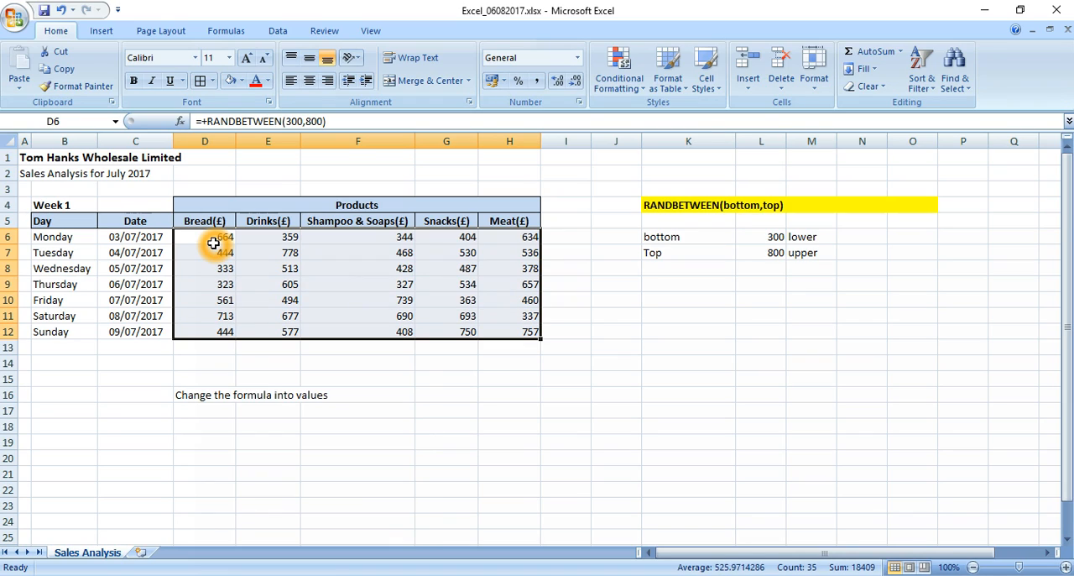
right_click(354, 269)
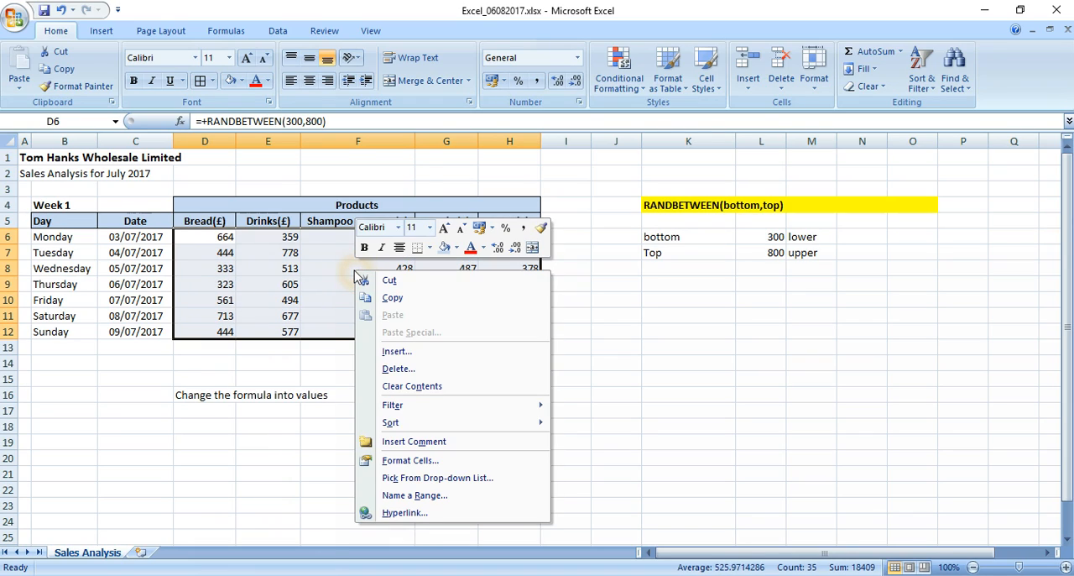
click(396, 300)
click(403, 300)
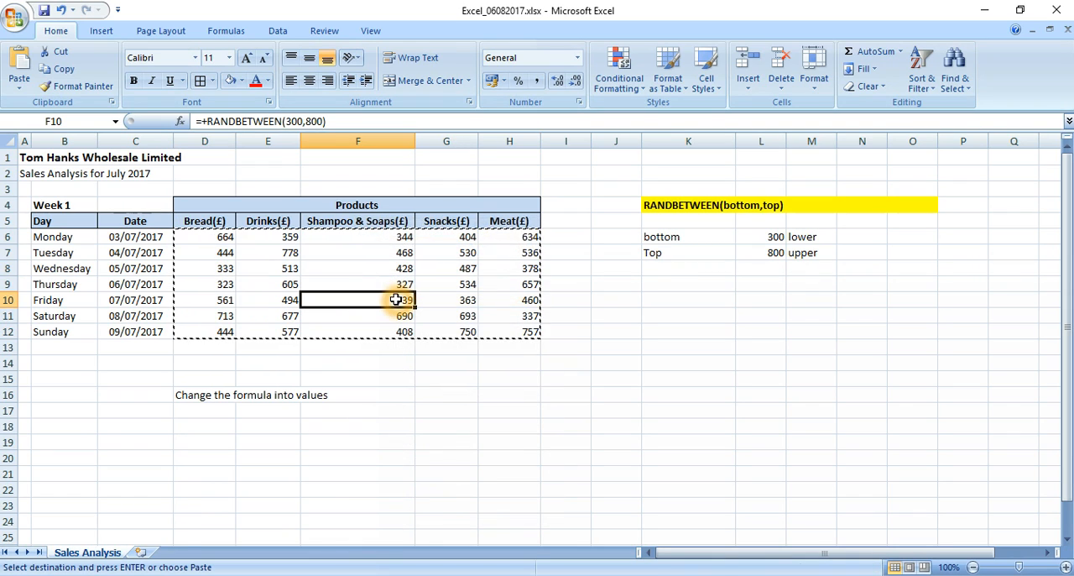
Try to paste the copied sales figures as values starting at F7, and undo that paste.
click(336, 253)
right_click(338, 256)
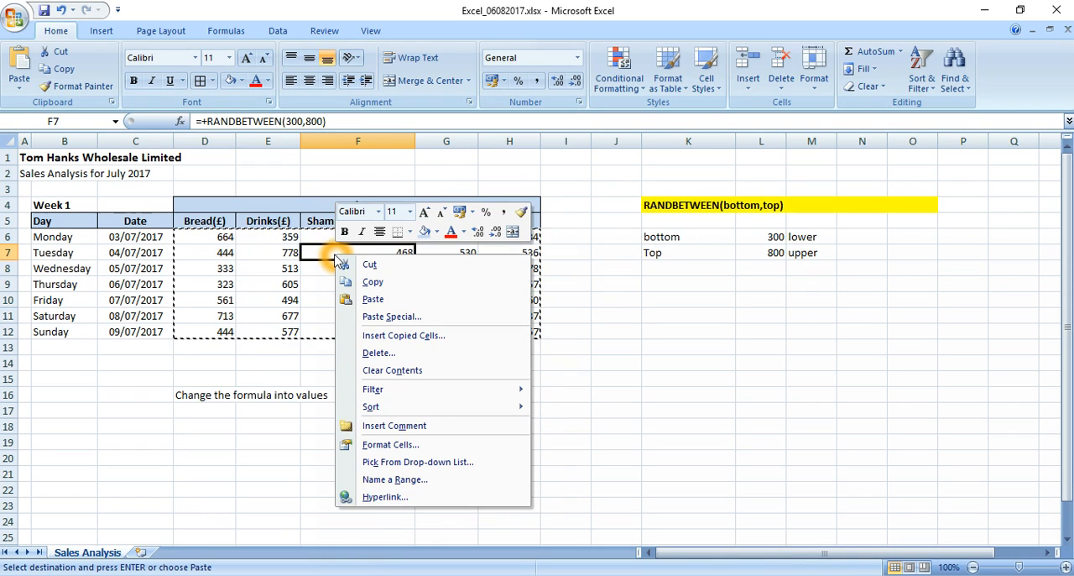
click(392, 318)
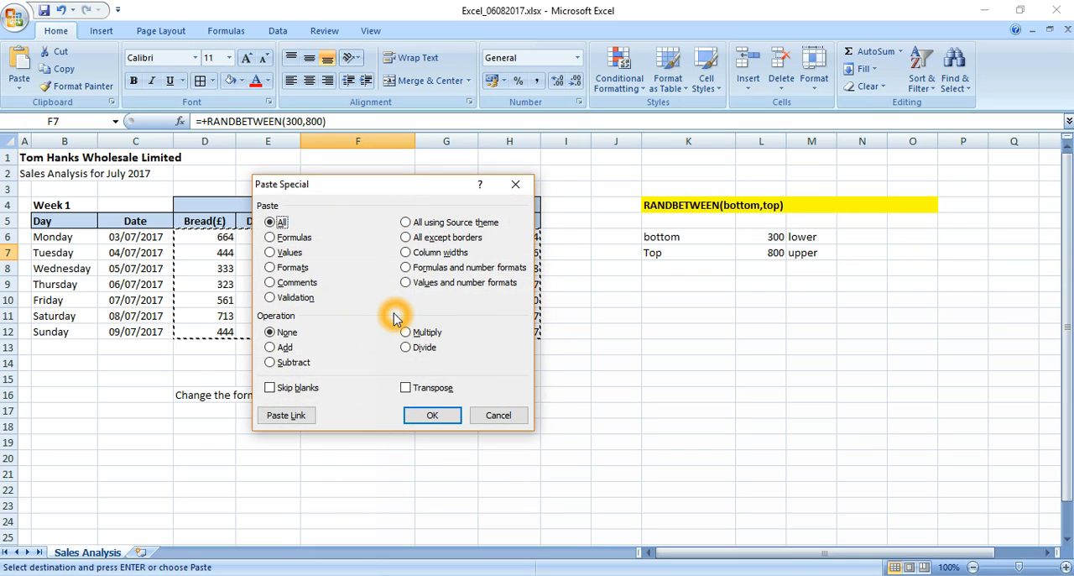
drag(377, 191, 481, 151)
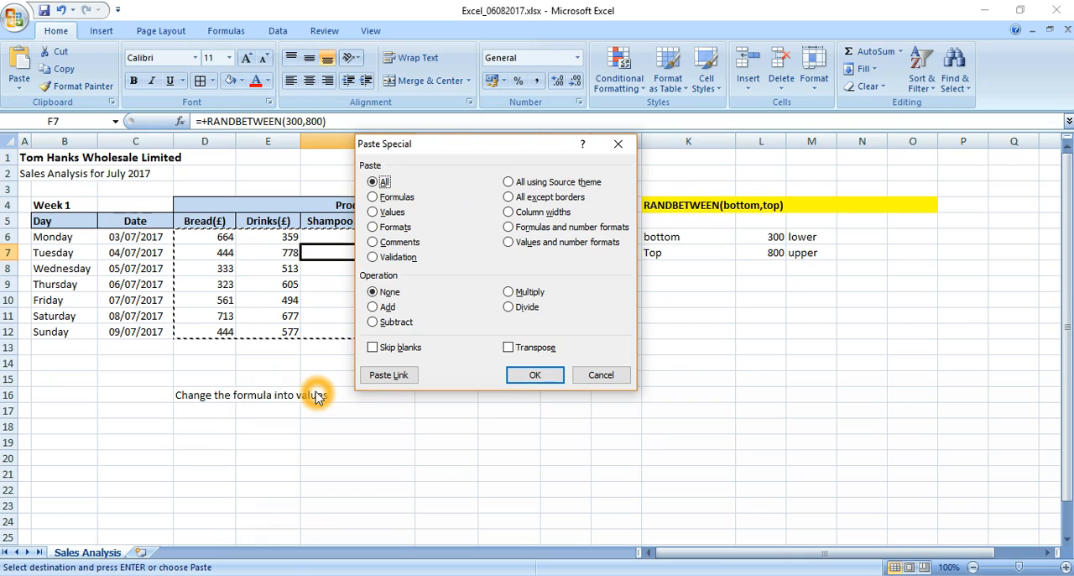
click(374, 215)
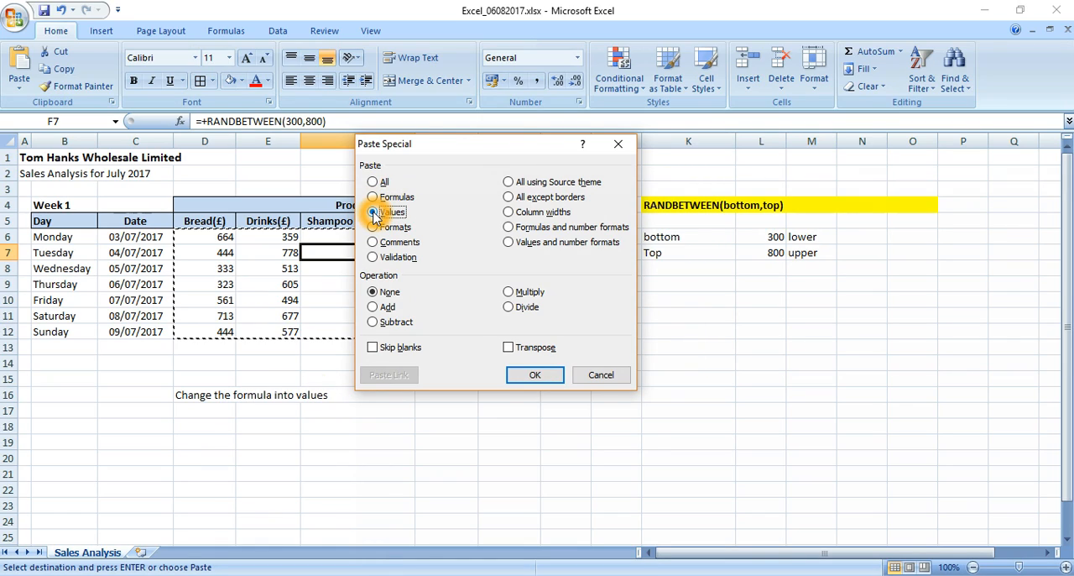
click(530, 377)
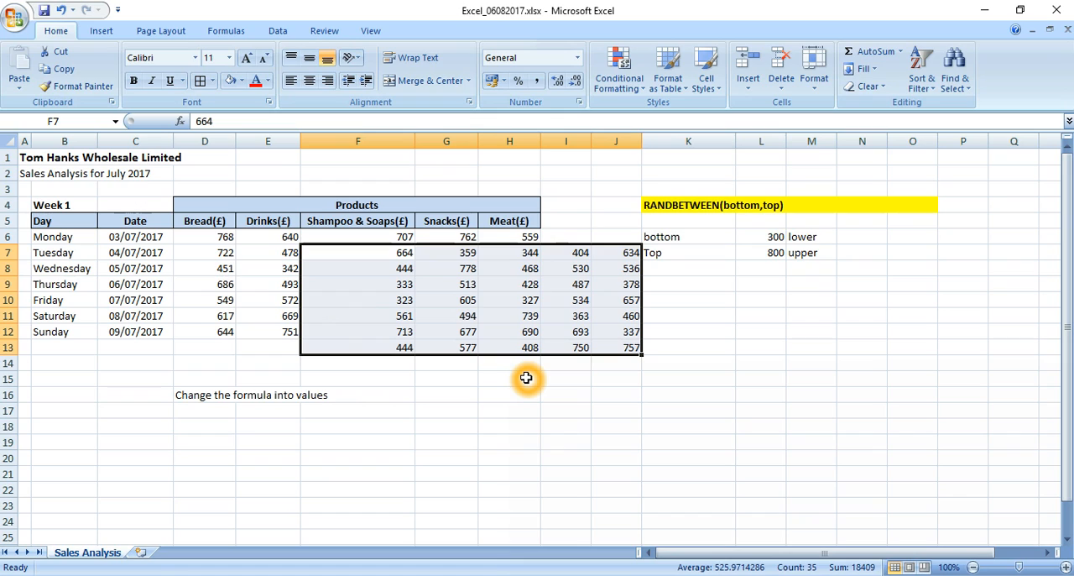
key(ctrl+z)
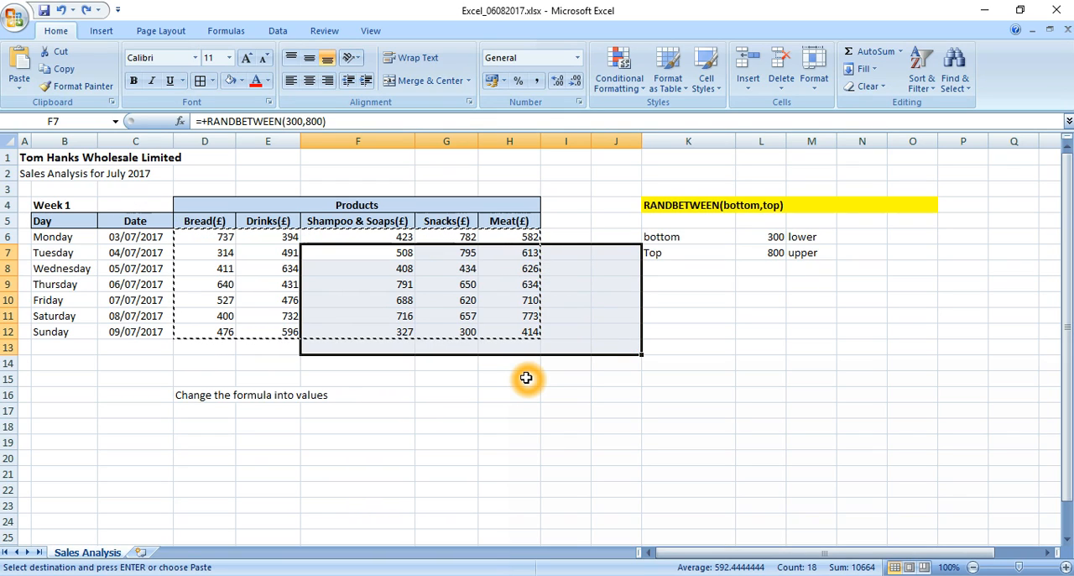
Replace the formulas in D6:H12 with fixed numbers by pasting the copied range over itself with Paste Special Values.
click(223, 241)
key(shift+Down)
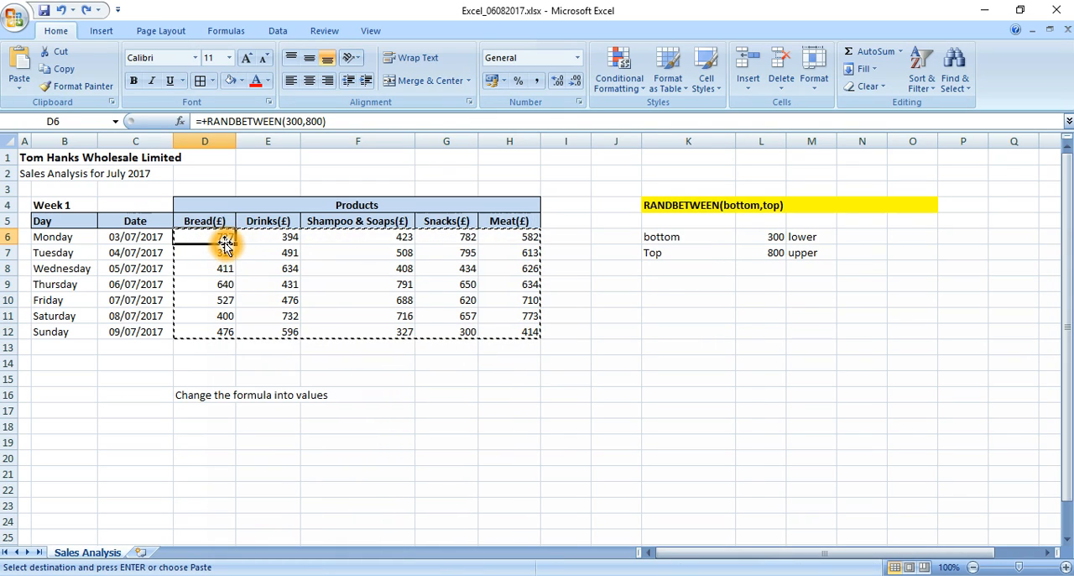
key(shift+Right)
key(shift+Right)
key(shift+Right)
key(shift+Right)
key(shift+Down)
key(shift+Down)
key(shift+Down)
key(shift+Down)
key(shift+Down)
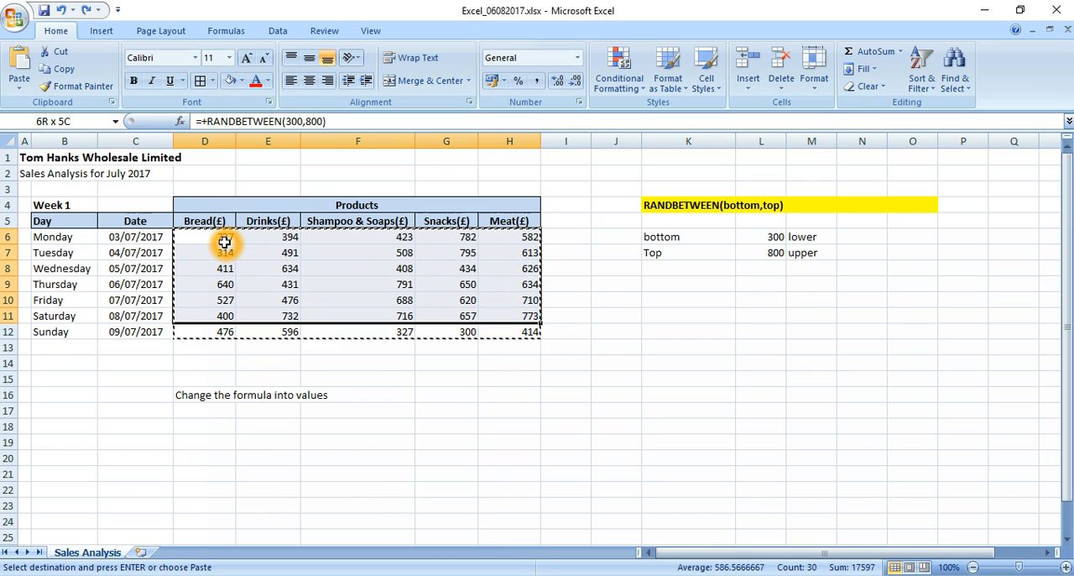
right_click(266, 258)
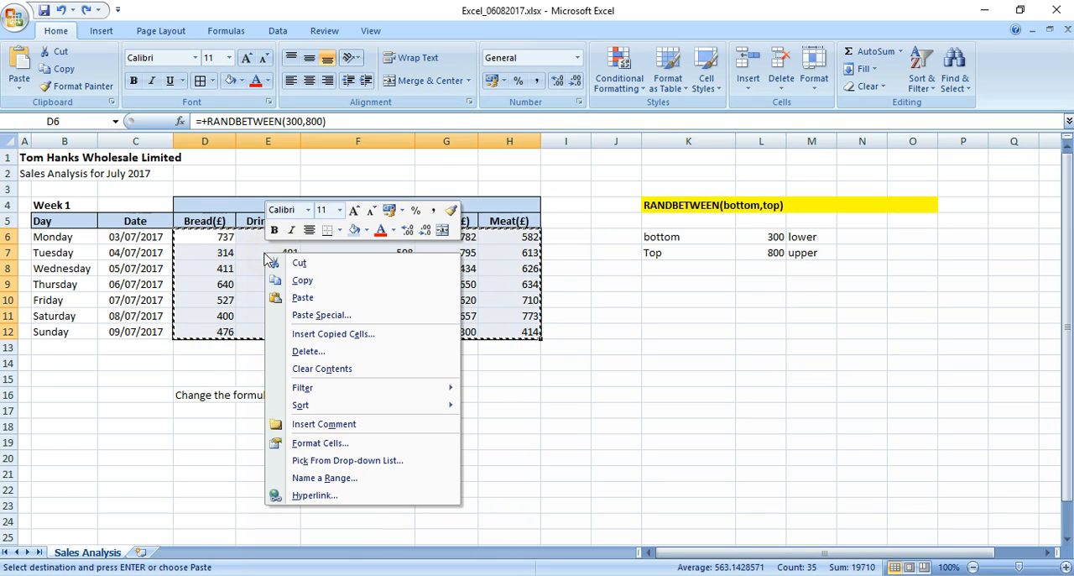
click(299, 315)
drag(252, 190, 326, 157)
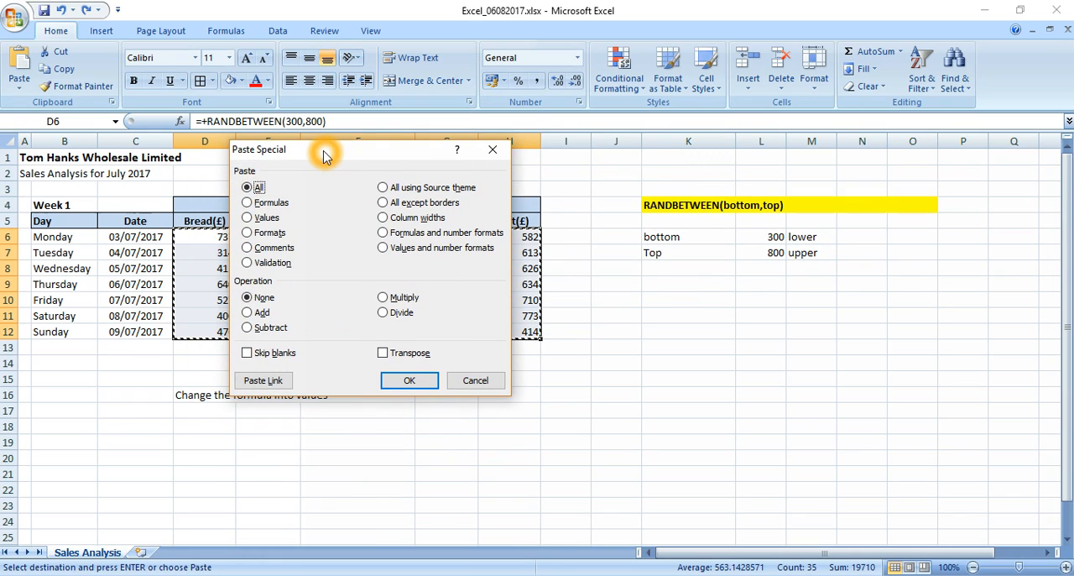
click(251, 219)
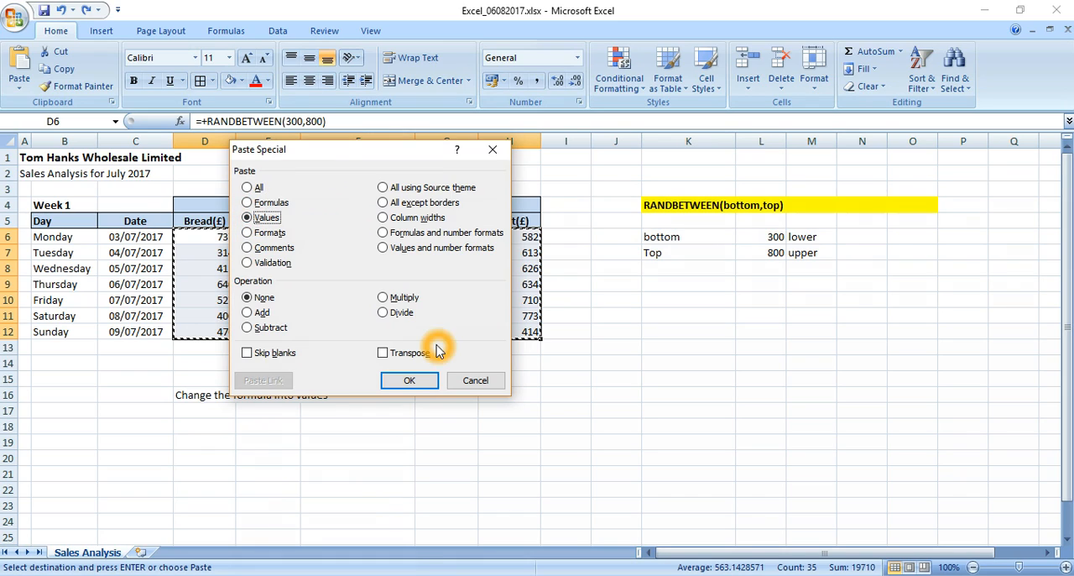
click(403, 379)
click(403, 379)
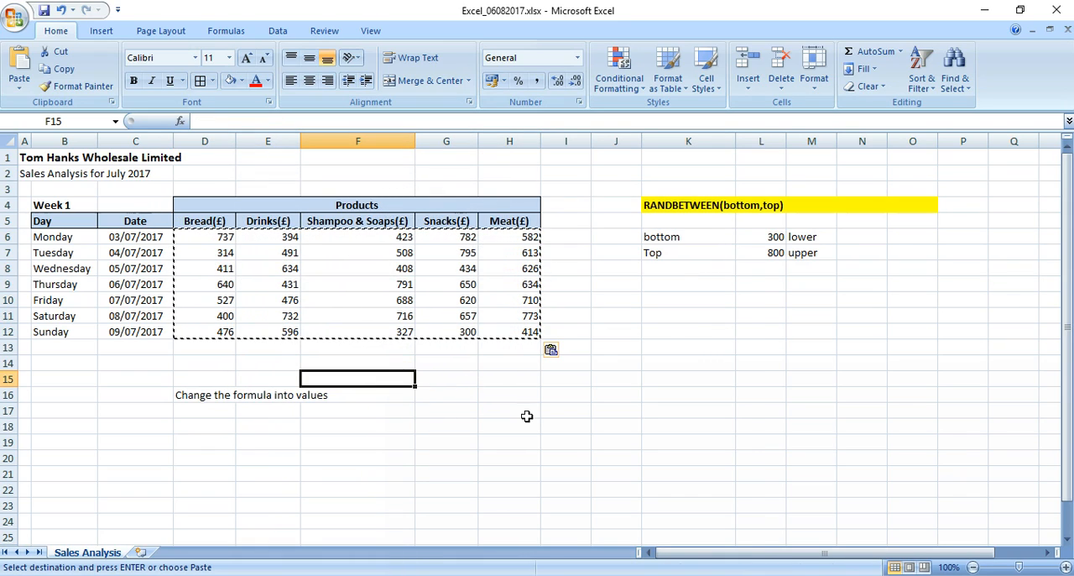
key(Escape)
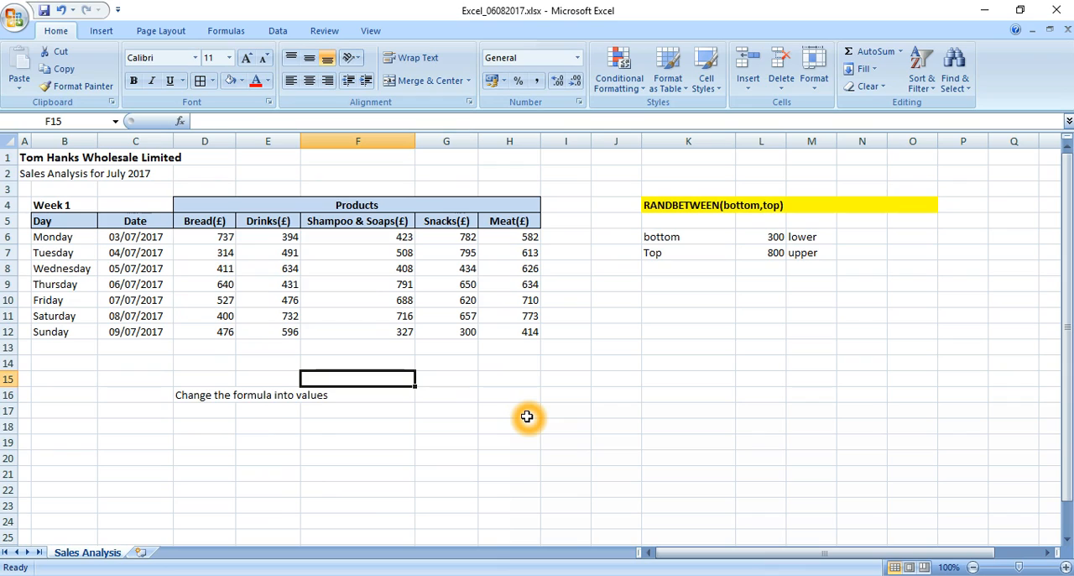
Check the contents of Sunday's Snacks cell G12 and Monday's Bread cell D6 for formulas.
double_click(448, 332)
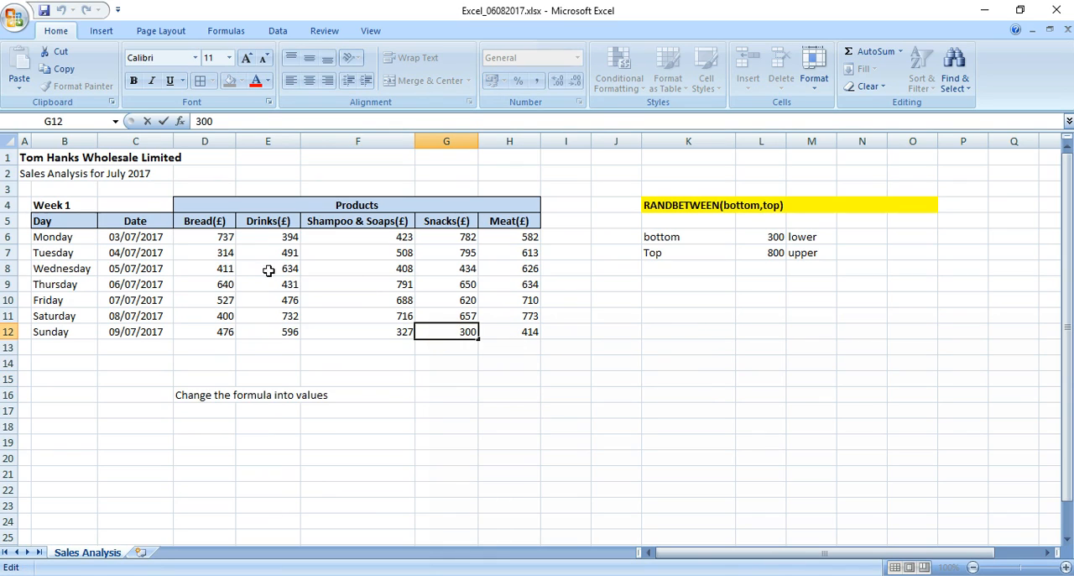
click(223, 237)
double_click(223, 237)
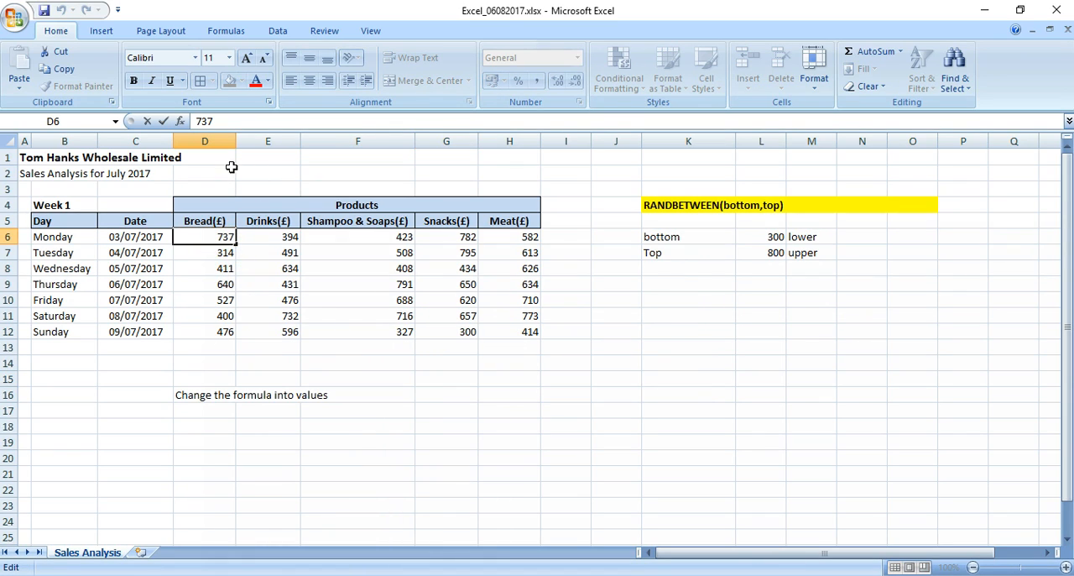
key(Escape)
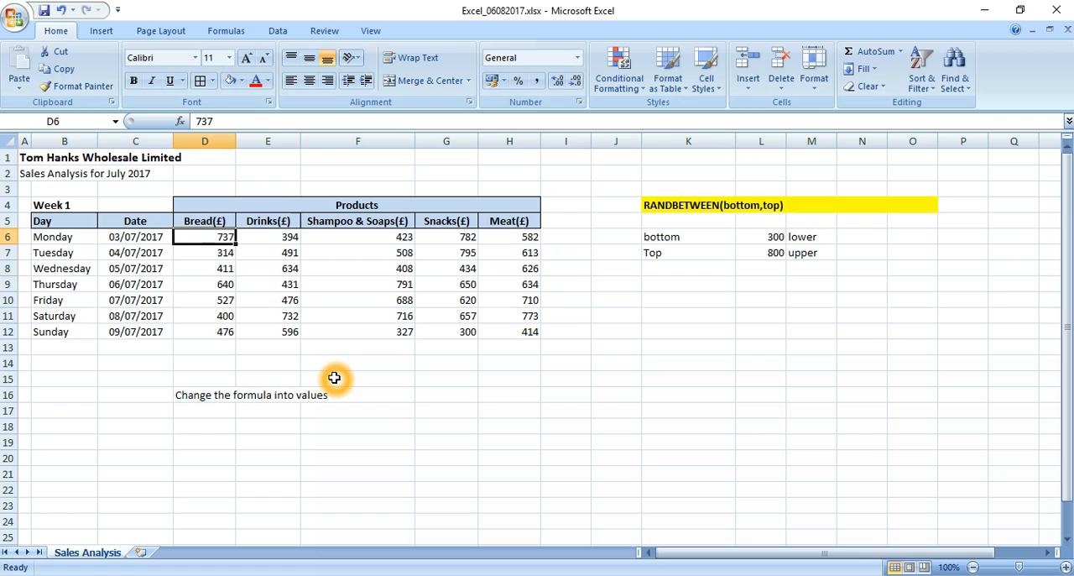
Clear the note about changing the formula into values from D16.
key(Down)
key(Down)
key(Down)
key(Down)
key(Down)
key(Down)
key(Down)
key(Down)
key(Down)
key(Down)
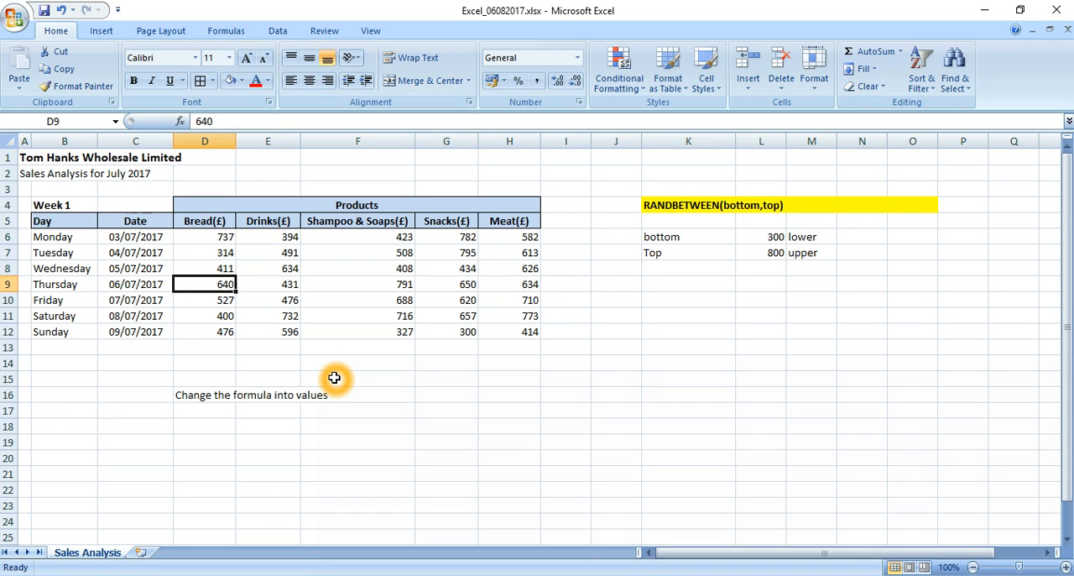
key(Delete)
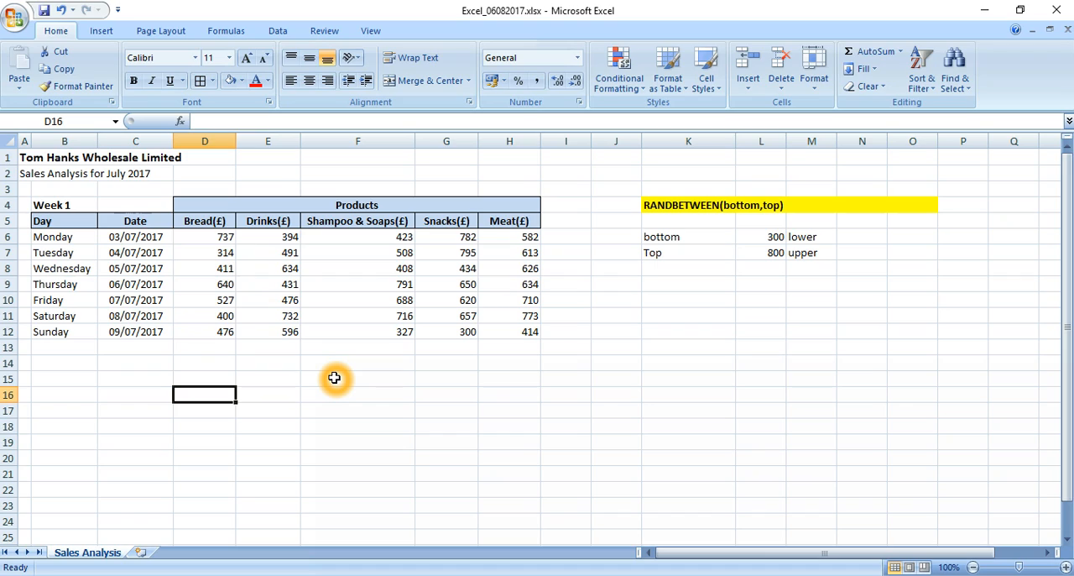
Enter the label "Total" in C14 below the Date column.
key(Up)
key(Up)
key(Left)
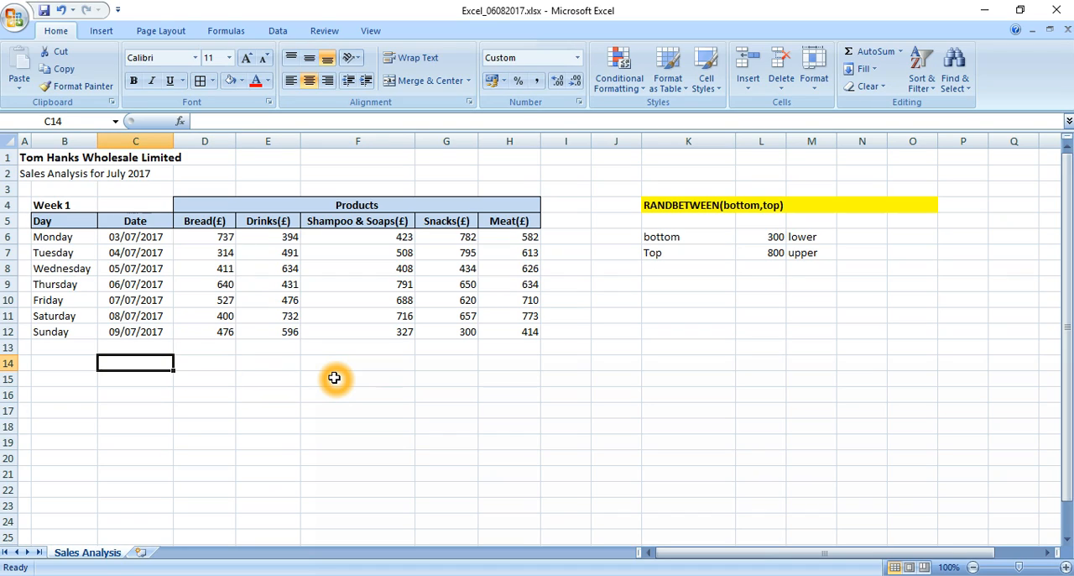
text(Total)
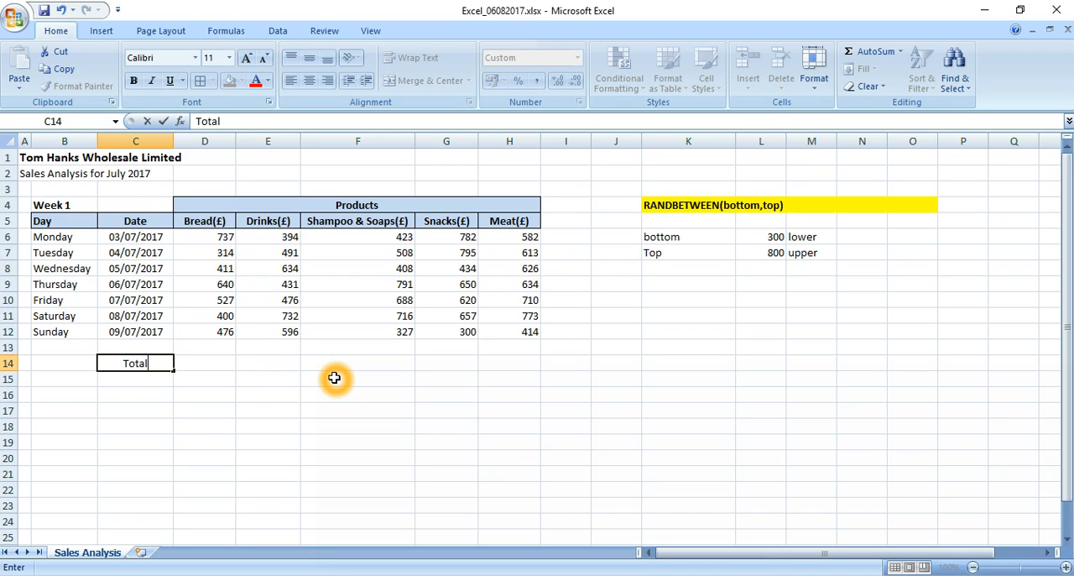
key(Right)
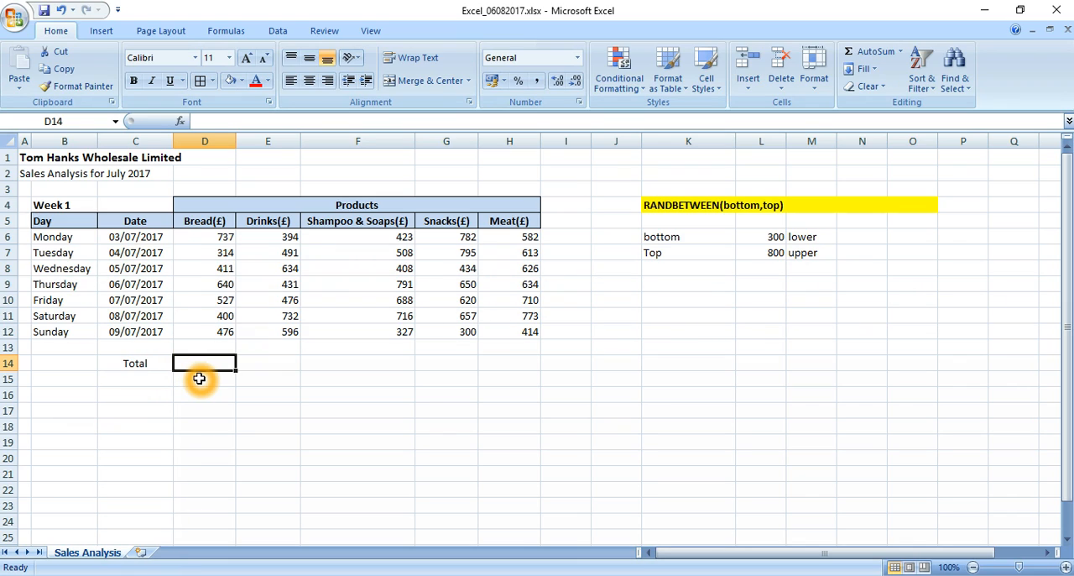
Enter a SUM formula over D6:D12 in D14 to total the Bread sales.
text(+sum()
key(Up)
key(Up)
key(shift+Up)
key(shift+Up)
key(shift+Up)
key(shift+Up)
key(shift+Up)
key(shift+Up)
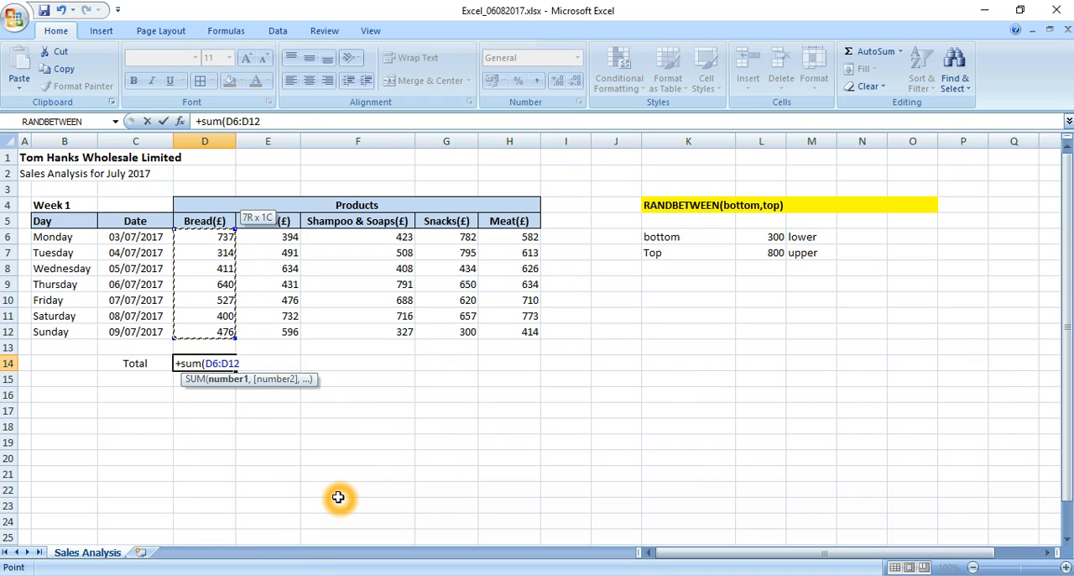
key(ctrl+Return)
Copy the Bread total formula from D14 across to E14:H14 for the other products.
key(ctrl+c)
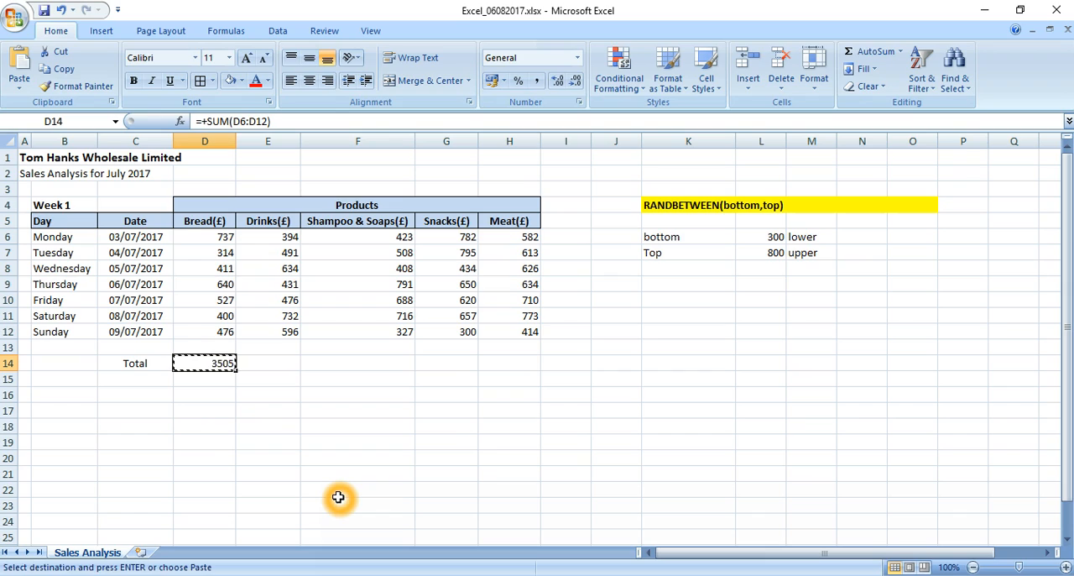
key(Right)
key(shift+Right)
key(shift+Right)
key(shift+Left)
key(shift+Left)
key(shift+Right)
key(shift+Right)
key(shift+Right)
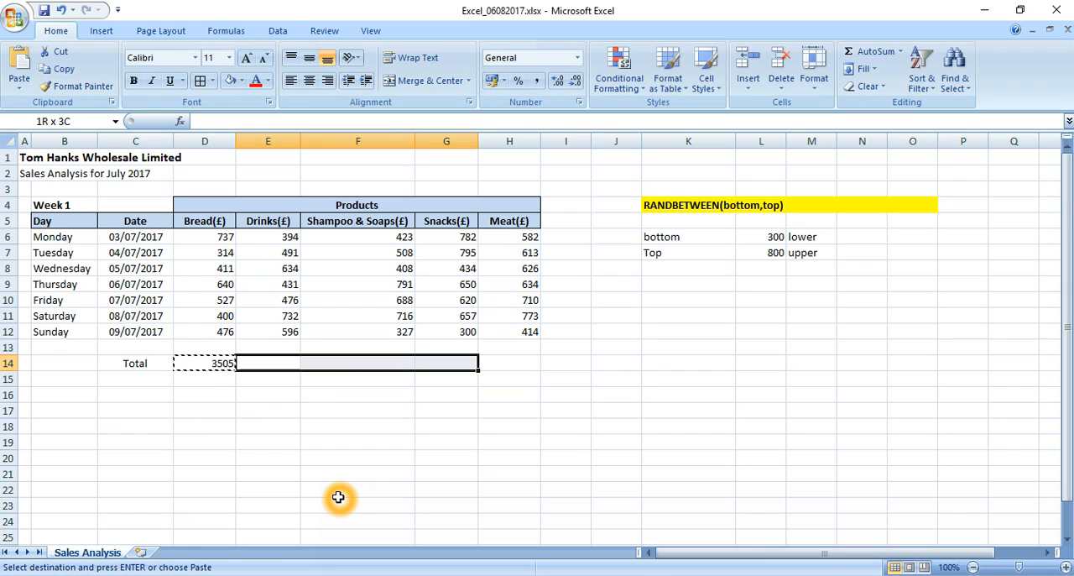
key(Return)
Make the product totals in D14:H14 bold.
key(Left)
key(shift+Right)
key(shift+Right)
key(shift+Right)
key(shift+Right)
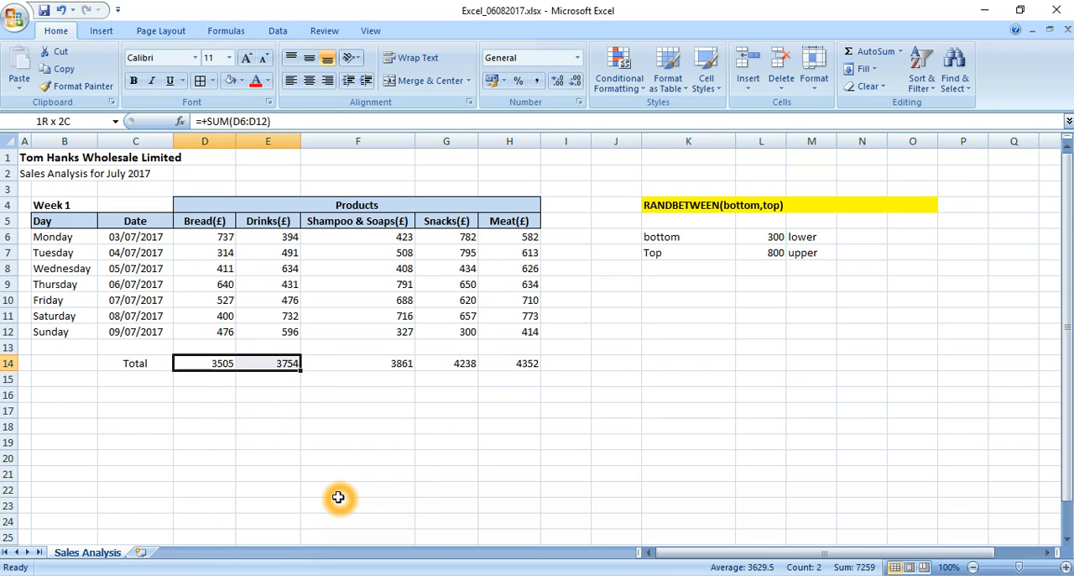
key(ctrl+b)
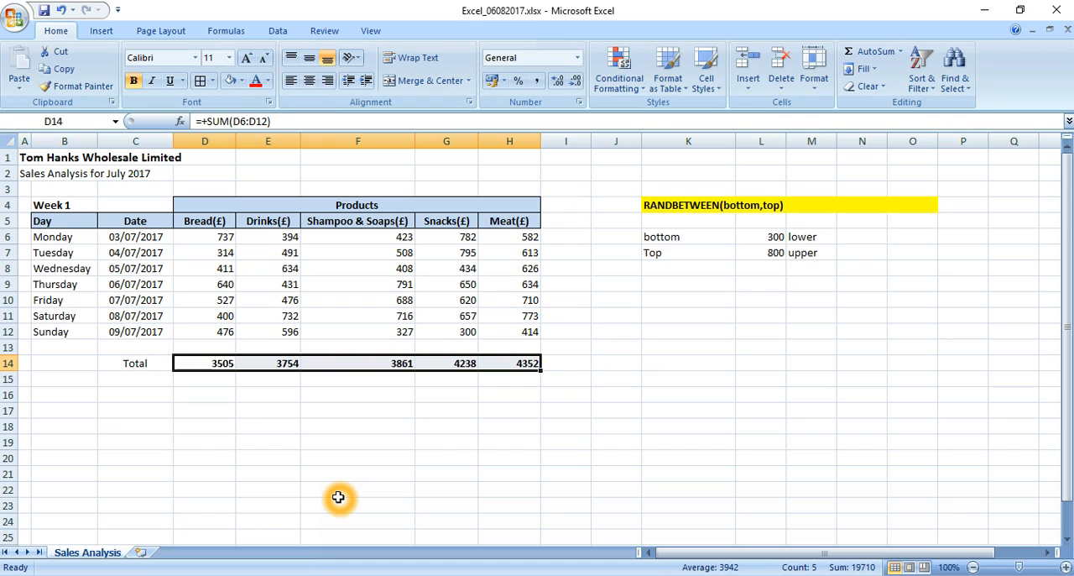
key(Left)
key(Right)
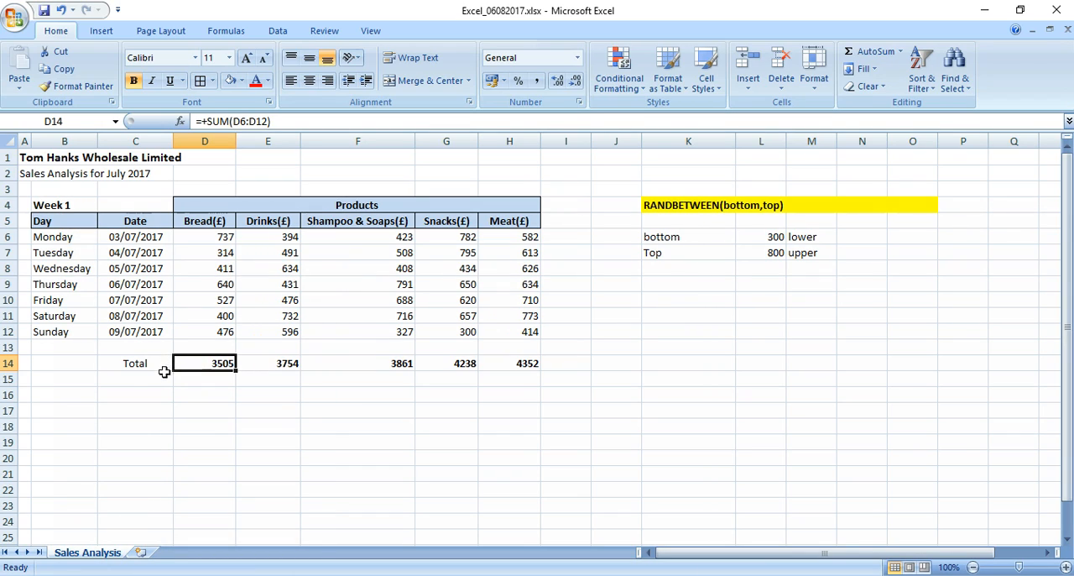
Enter the label "Average" in C15 below the Total label.
click(139, 379)
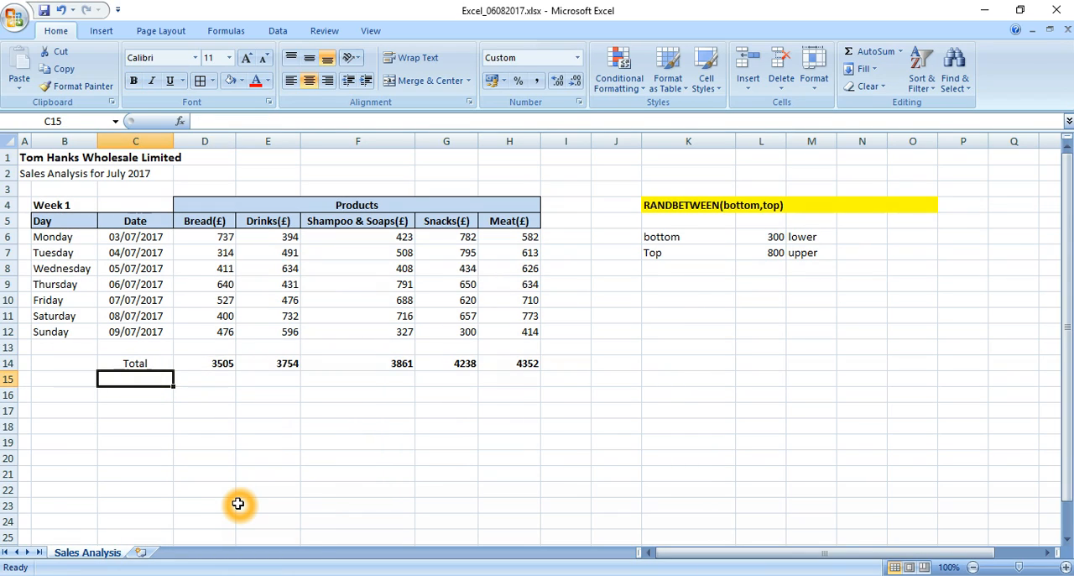
text(Average)
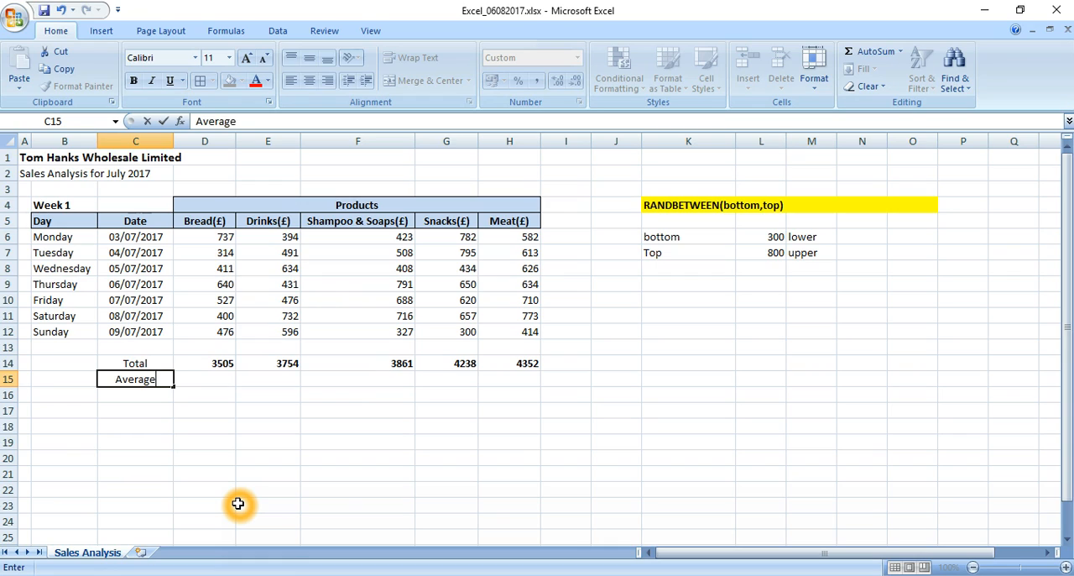
key(Return)
Enter an AVERAGE formula over D6:D12 in D15 for the Bread sales.
key(Up)
key(Right)
text(+av)
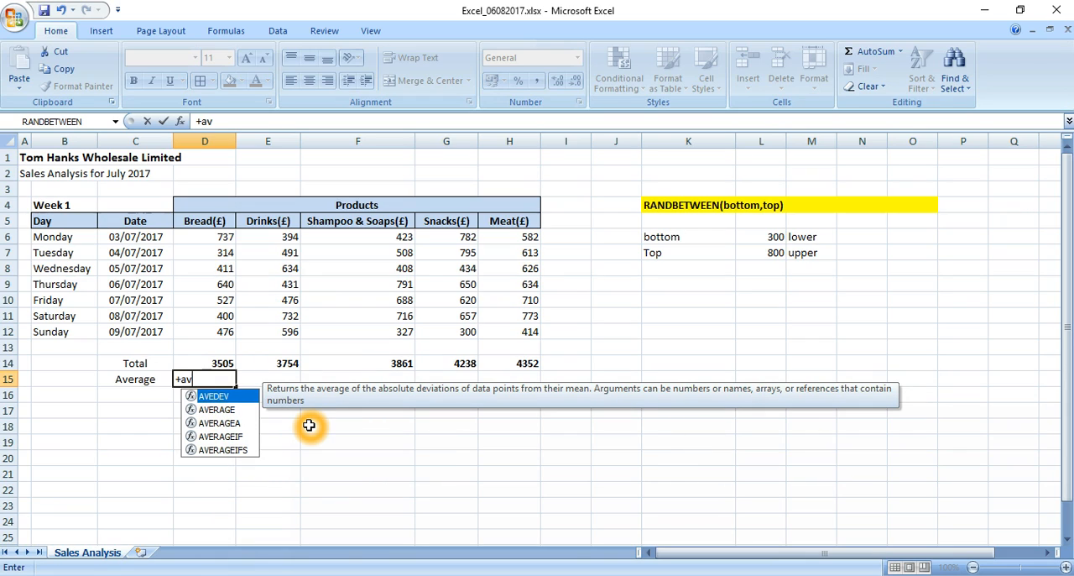
key(Down)
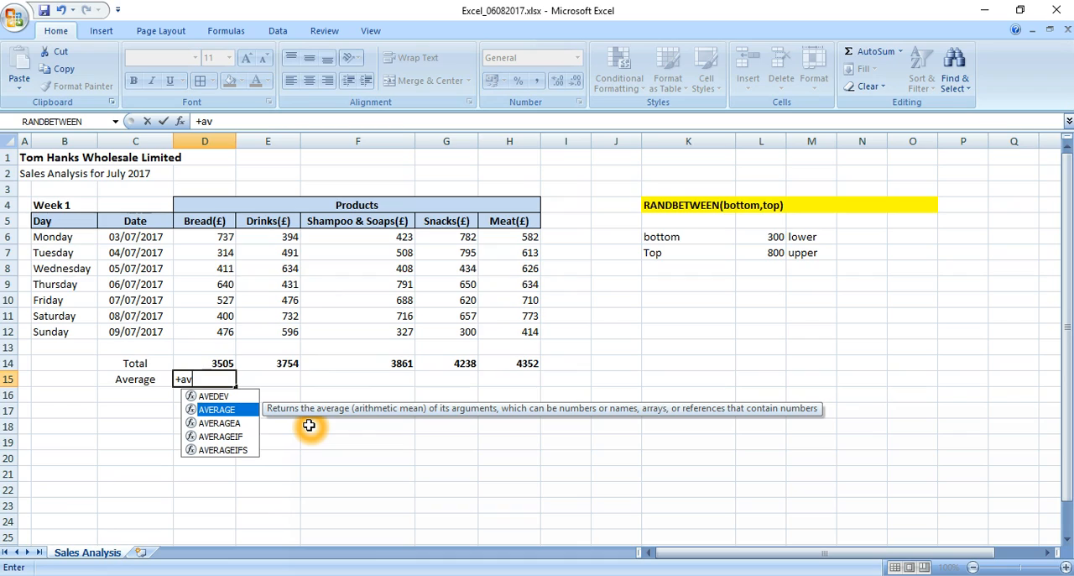
double_click(220, 410)
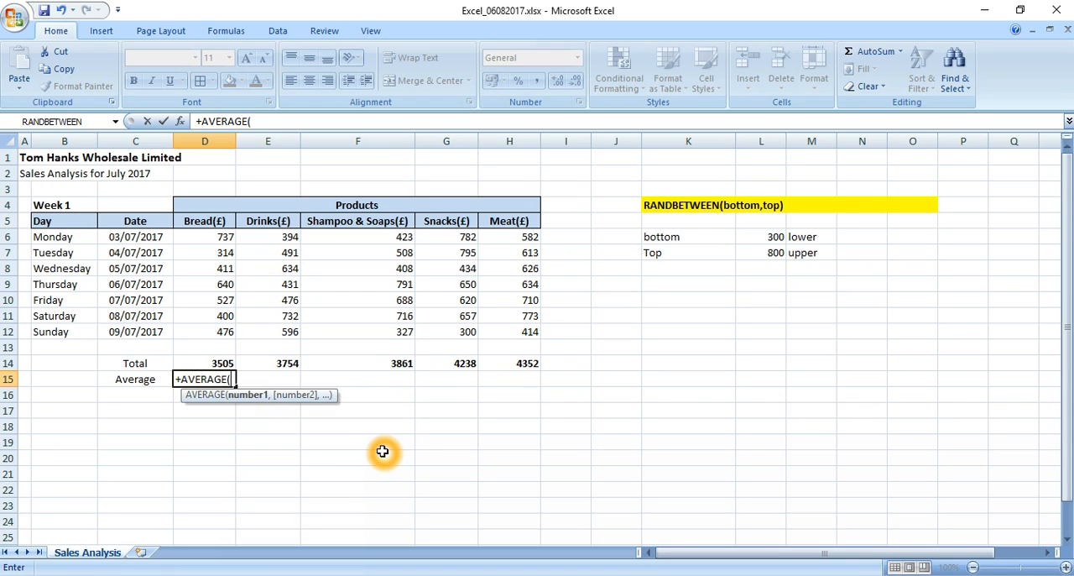
key(Up)
key(Up)
key(Up)
key(shift+Up)
key(shift+Up)
key(shift+Up)
key(shift+Up)
key(shift+Up)
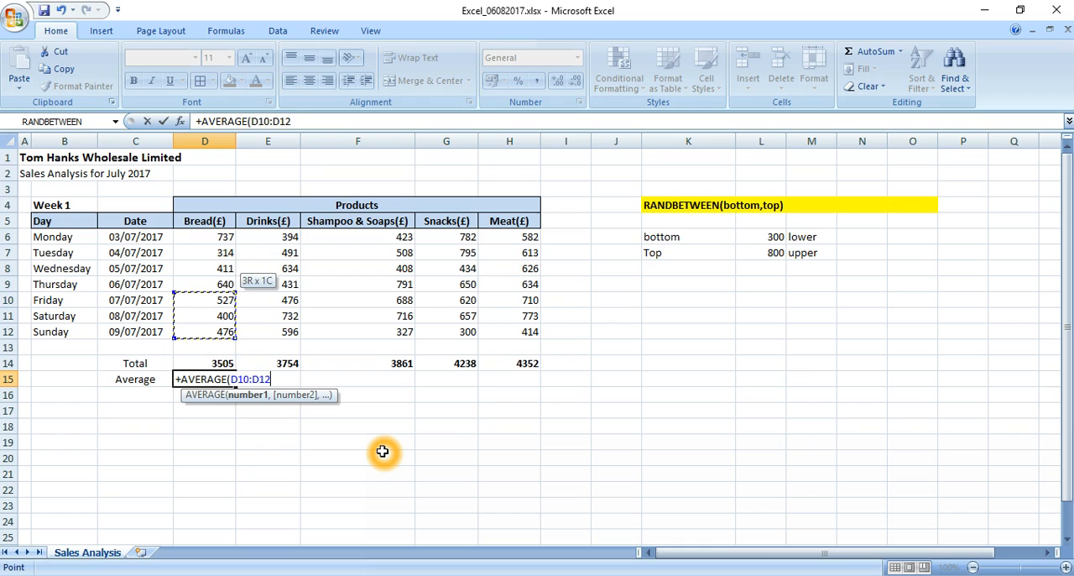
key(shift+Up)
key(Return)
key(Up)
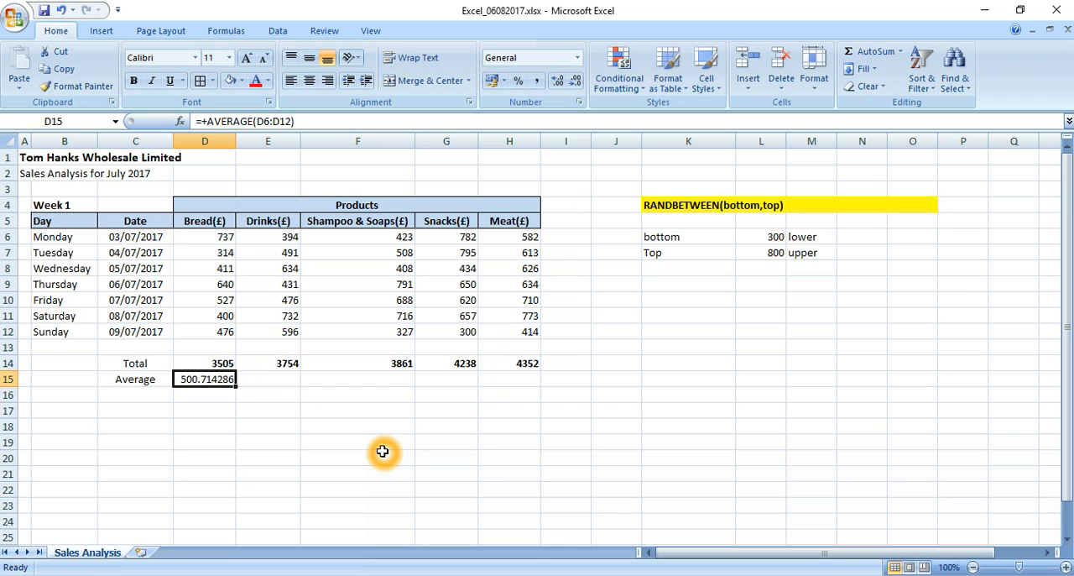
Copy the Bread average formula from D15 across to E15:H15.
key(ctrl+c)
key(Right)
key(shift+Right)
key(shift+Right)
key(shift+Right)
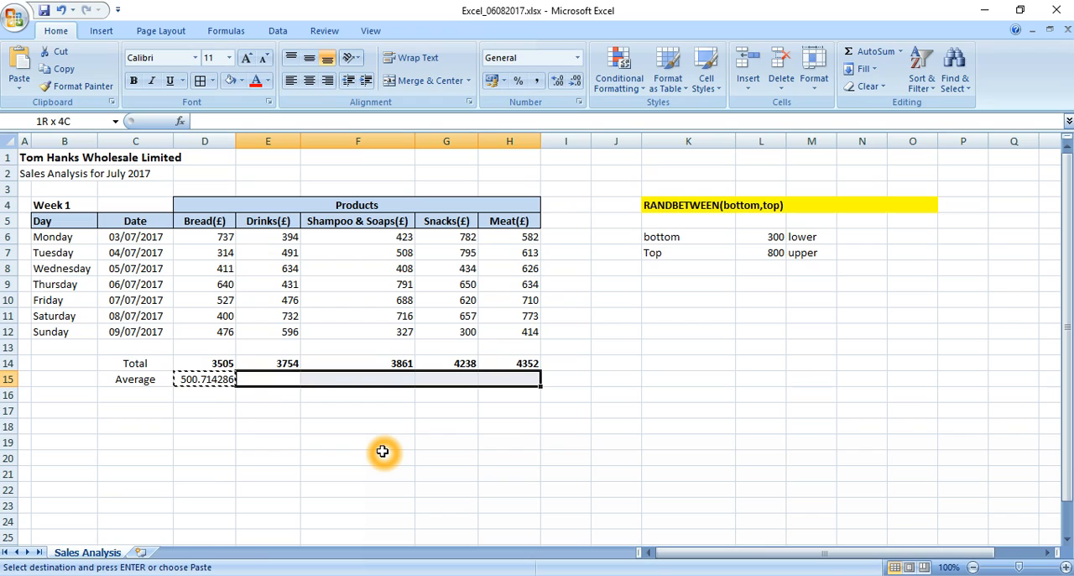
key(Return)
Enter the label "Minimum" in C16 below the Average label, correcting its capitalisation.
key(Left)
key(Left)
key(Down)
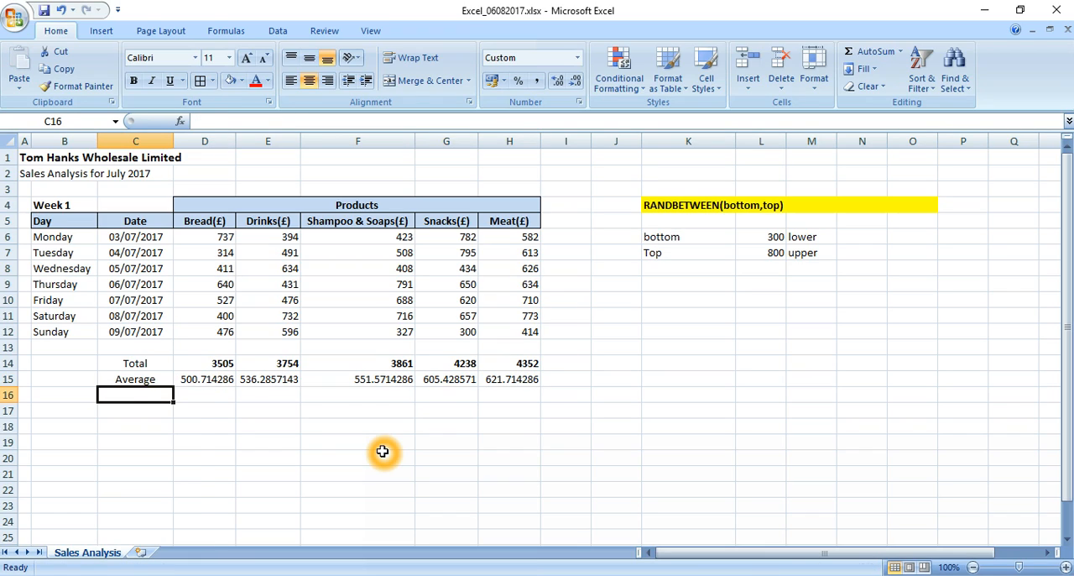
text(MInimum)
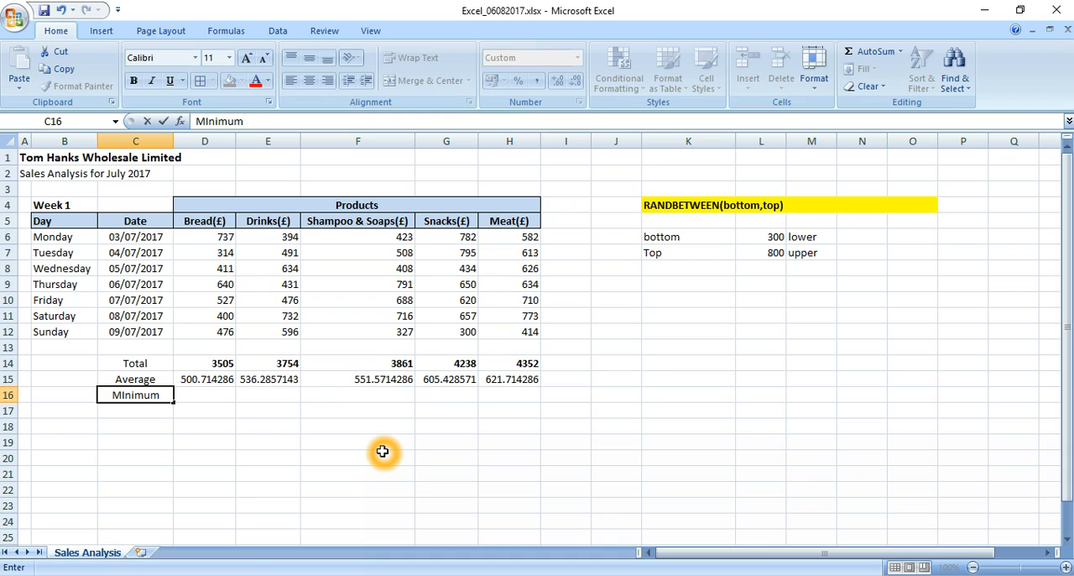
key(F2)
key(Left)
key(Left)
key(Left)
key(Left)
key(Left)
key(BackSpace)
text(i)
key(Return)
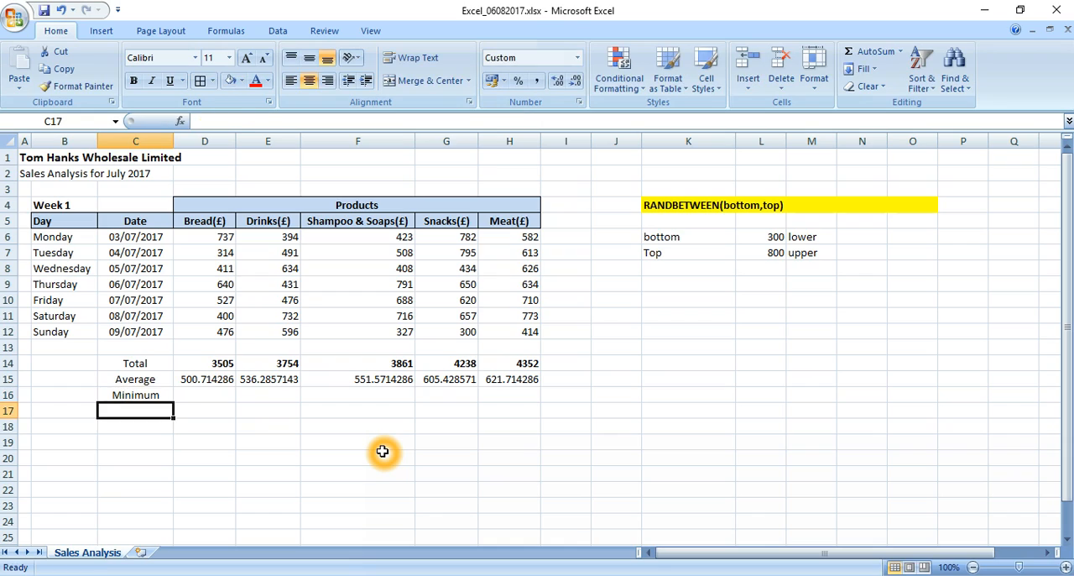
Enter a MIN formula over D6:D12 in D16 for the lowest Bread sales.
key(Up)
key(Right)
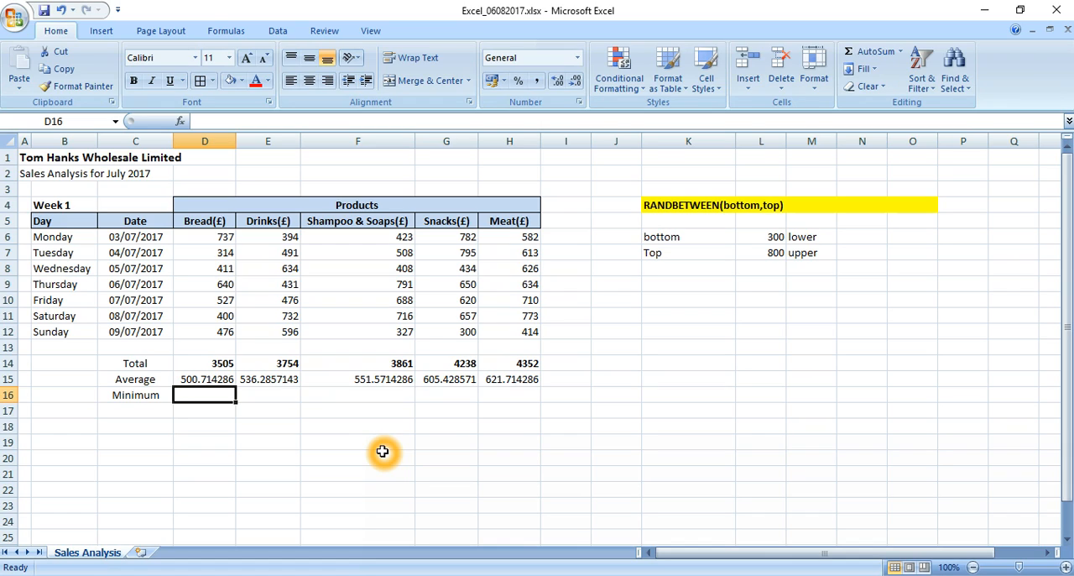
text(+min)
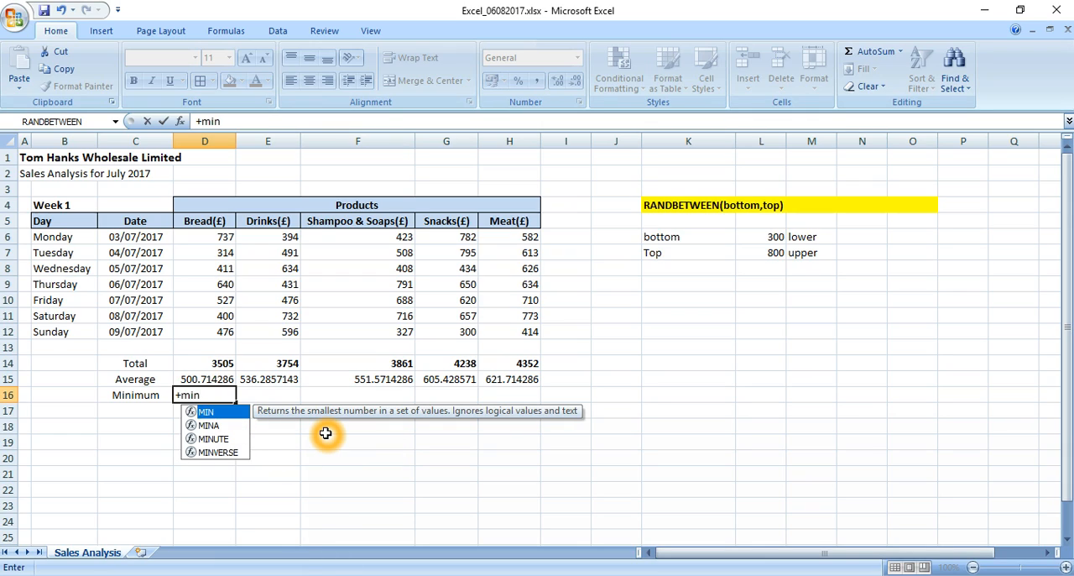
text(()
key(Up)
key(Up)
key(Up)
key(Up)
key(shift+Up)
key(shift+Up)
key(shift+Up)
key(shift+Up)
key(shift+Up)
key(shift+Up)
key(Return)
key(Up)
Copy the Bread minimum formula from D16 across to E16:H16.
key(ctrl+c)
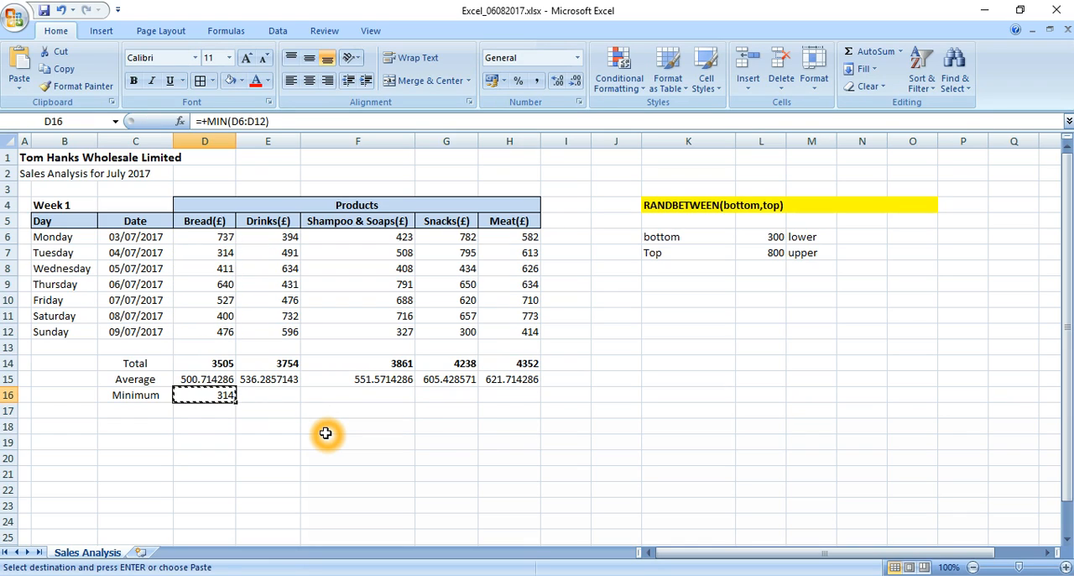
key(Right)
key(shift+Right)
key(shift+Right)
key(shift+Right)
key(Return)
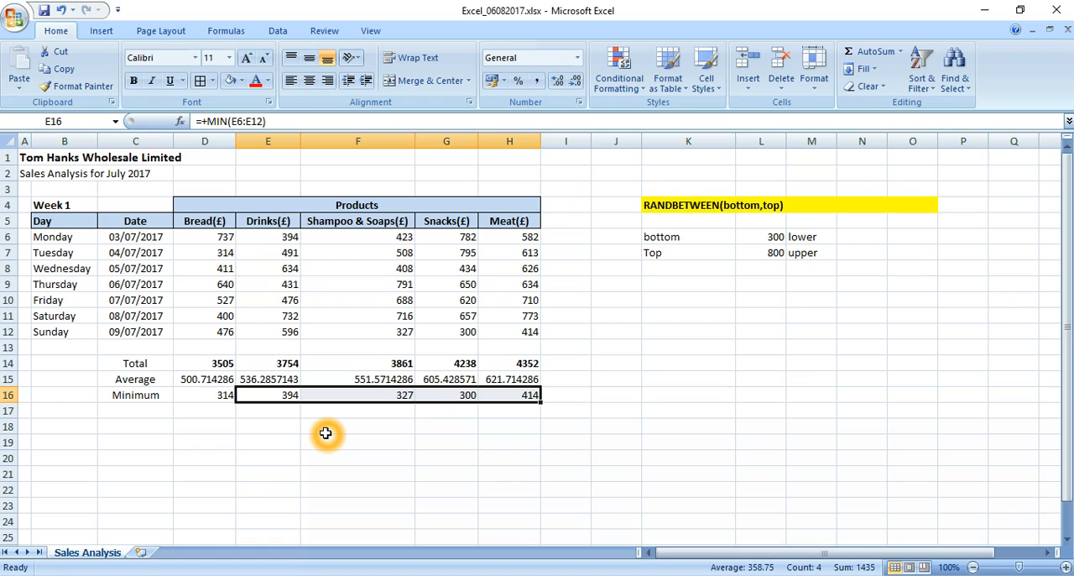
Enter the label "Maximum" in C17 below the Minimum label.
key(Left)
key(Left)
key(Down)
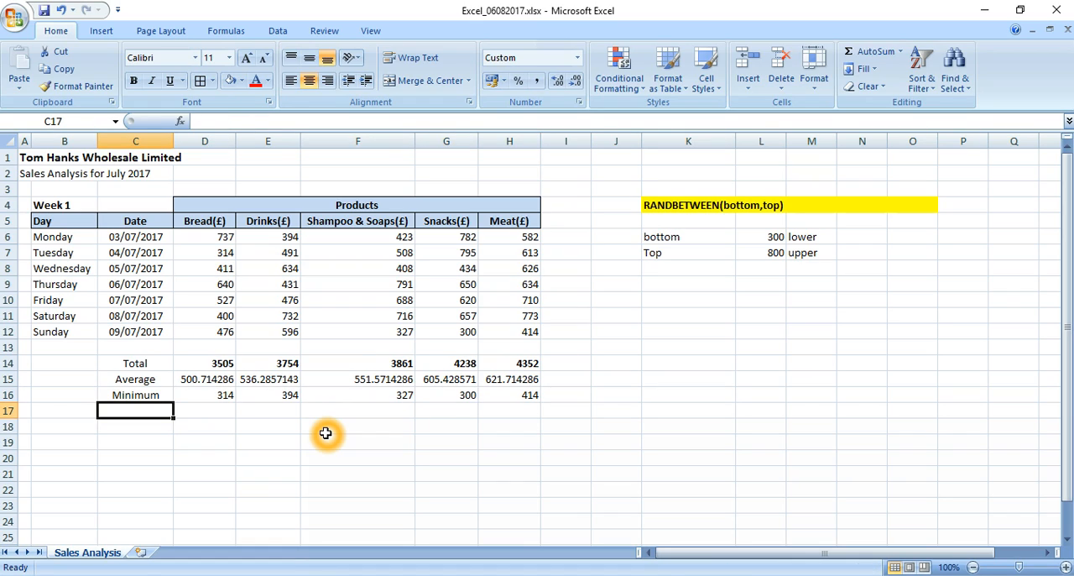
text(Maximum)
key(Return)
Enter a MAX formula over D6:D12 in D17 for the highest Bread sales.
key(Up)
key(Right)
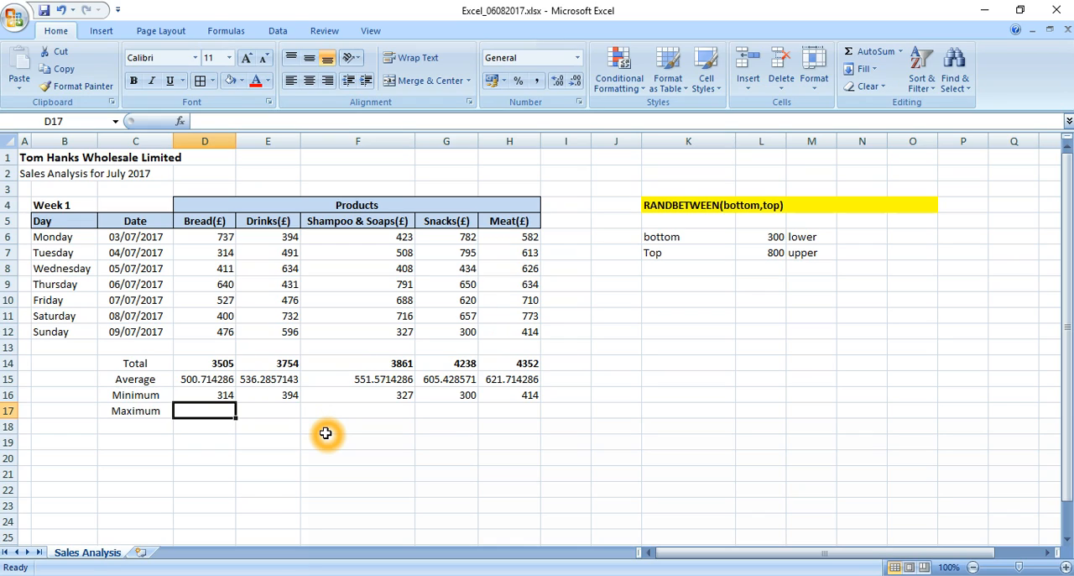
text(+max)
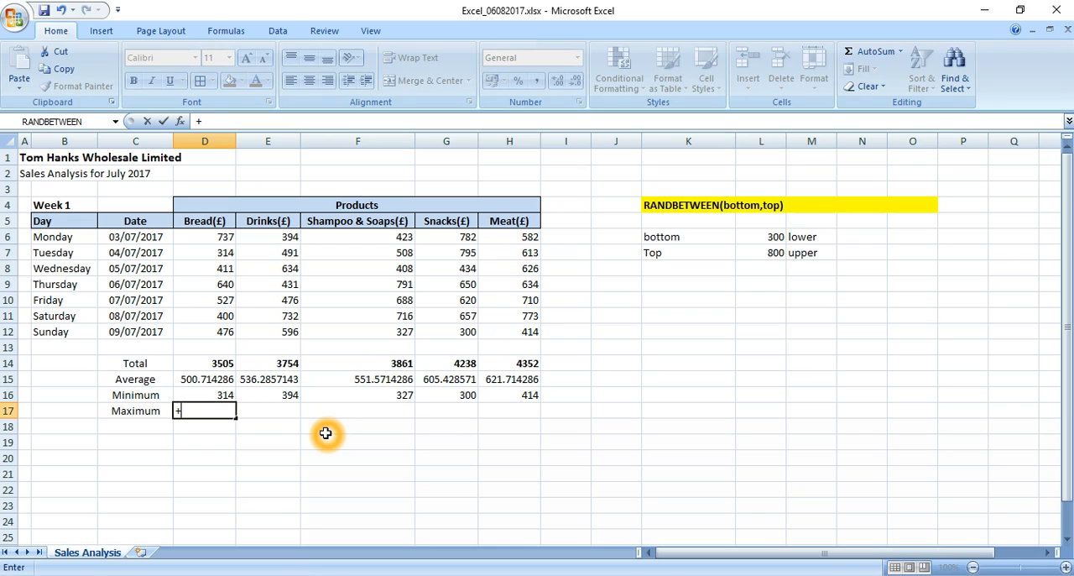
key(Tab)
key(Up)
key(Up)
key(Up)
key(Up)
key(Up)
key(shift+Up)
key(shift+Up)
key(shift+Up)
key(shift+Up)
key(shift+Up)
key(shift+Up)
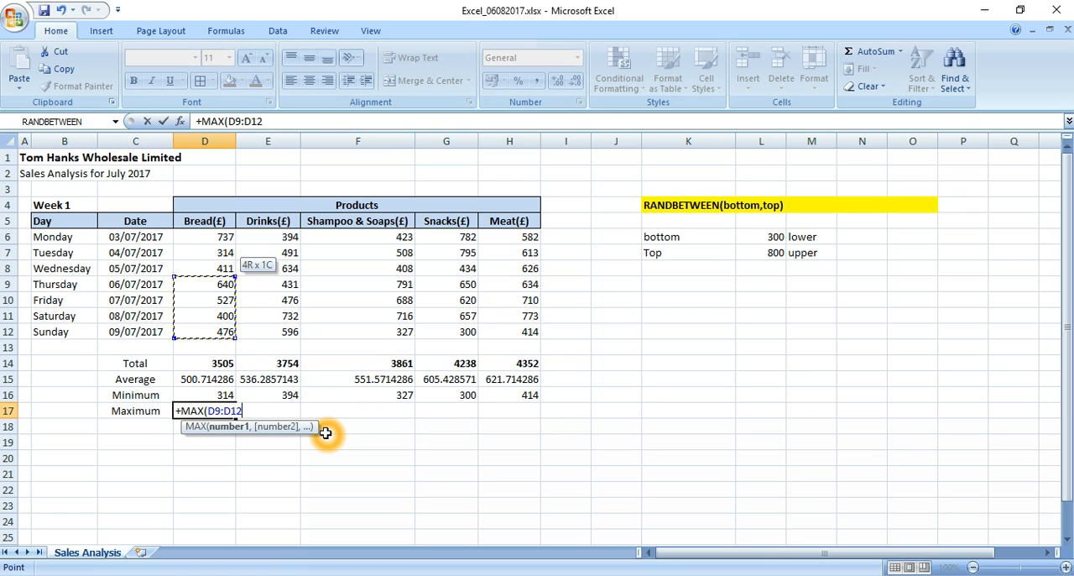
key(Return)
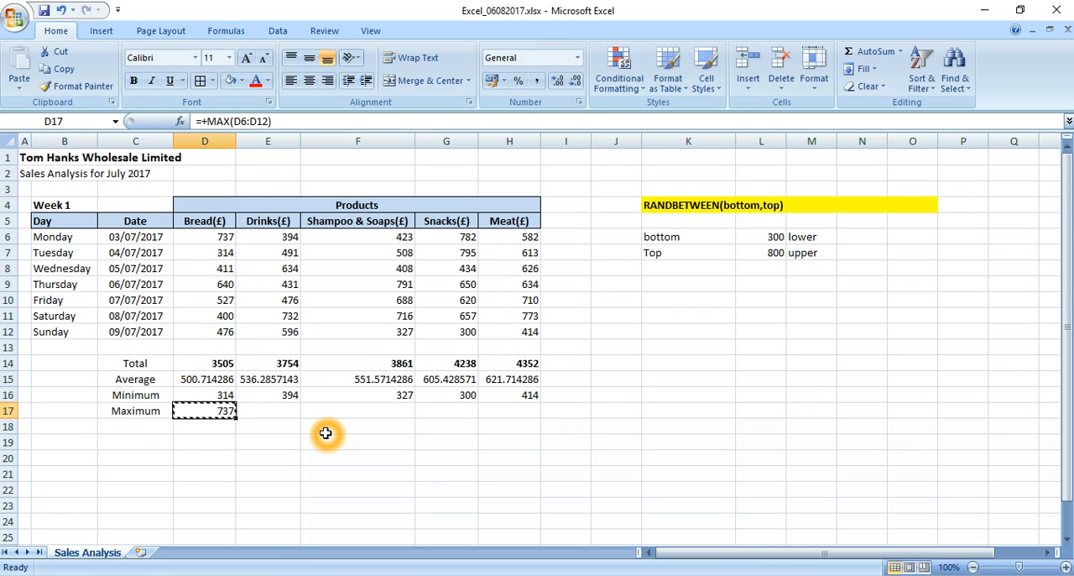
Copy the Bread maximum formula from D17 across to E17:H17.
key(ctrl+c)
key(Right)
key(shift+Right)
key(shift+Right)
key(shift+Right)
key(Return)
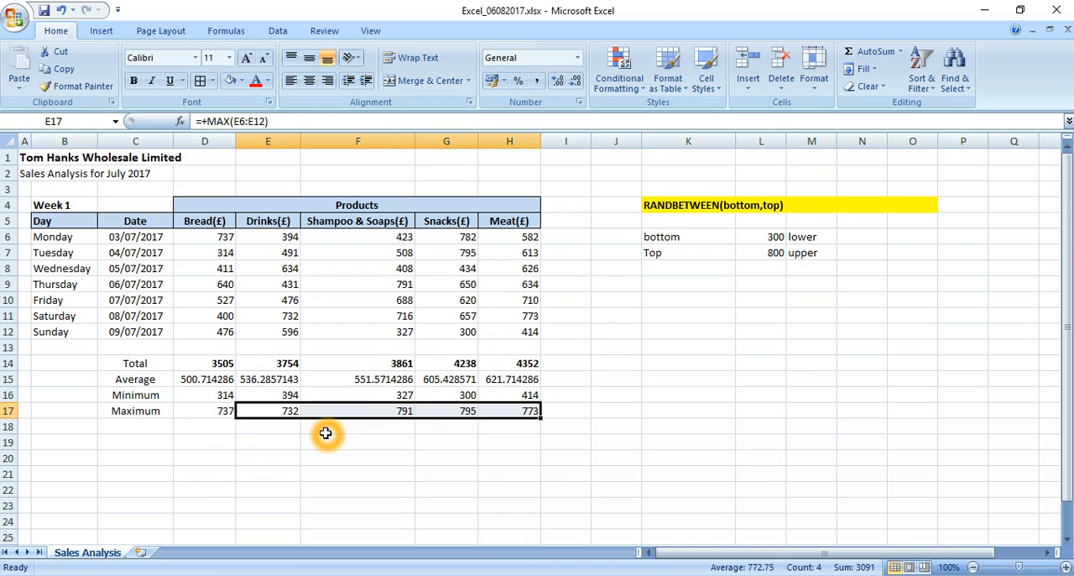
Decrease the decimals of the averages in D15:H15 until they display as whole numbers.
key(Up)
key(Up)
key(Left)
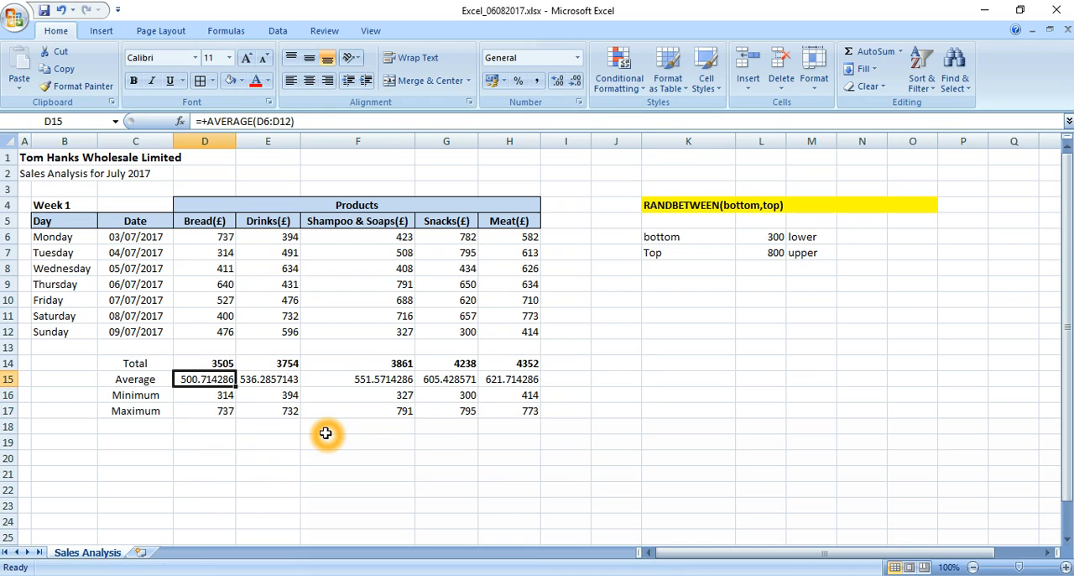
key(shift+Right)
key(shift+Right)
key(shift+Right)
key(shift+Right)
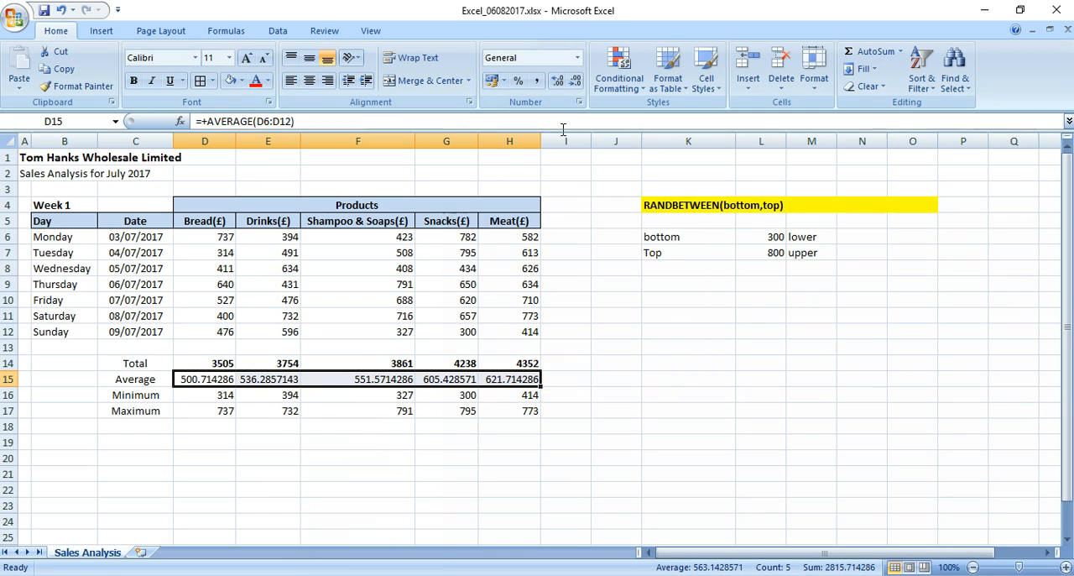
click(577, 84)
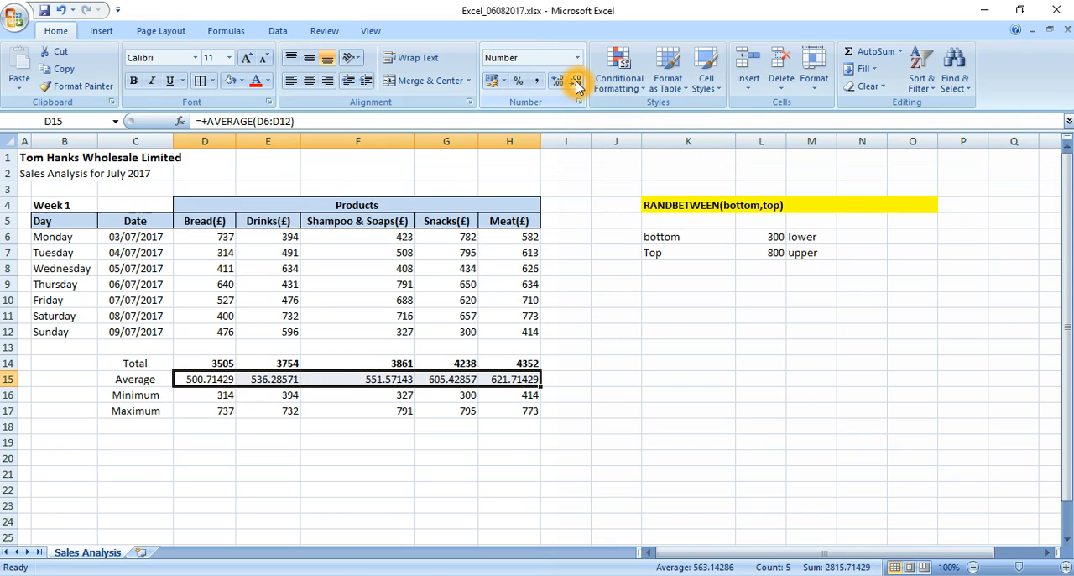
click(578, 84)
click(577, 84)
click(577, 84)
click(577, 84)
click(577, 84)
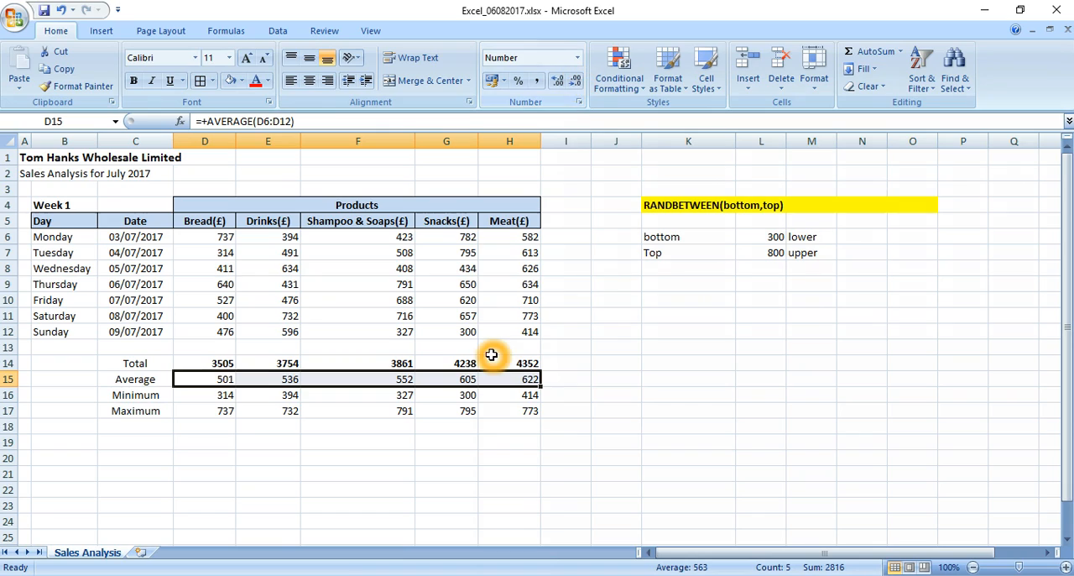
click(234, 453)
key(Up)
key(Up)
key(Up)
key(Up)
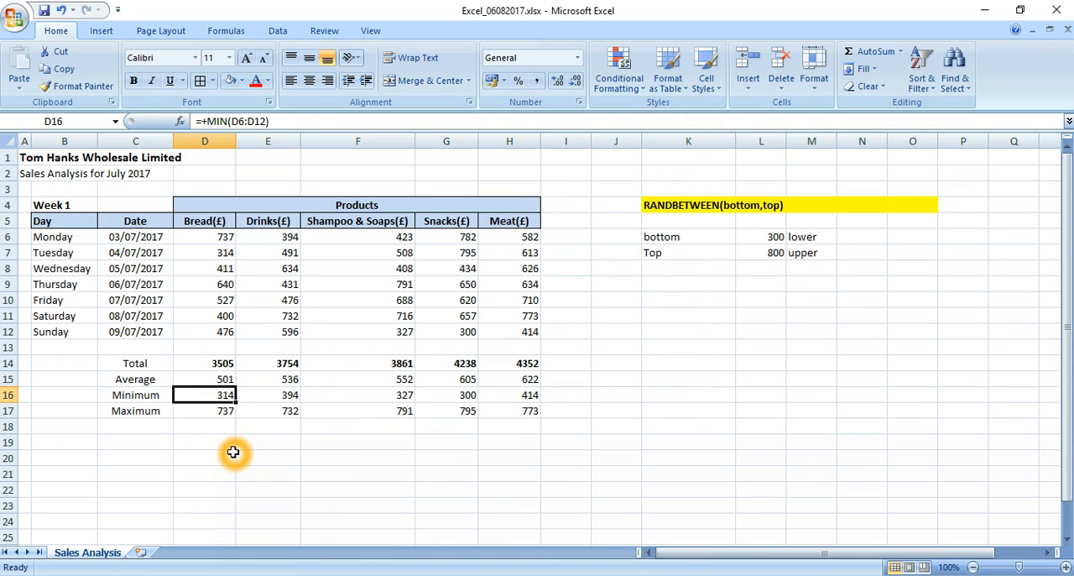